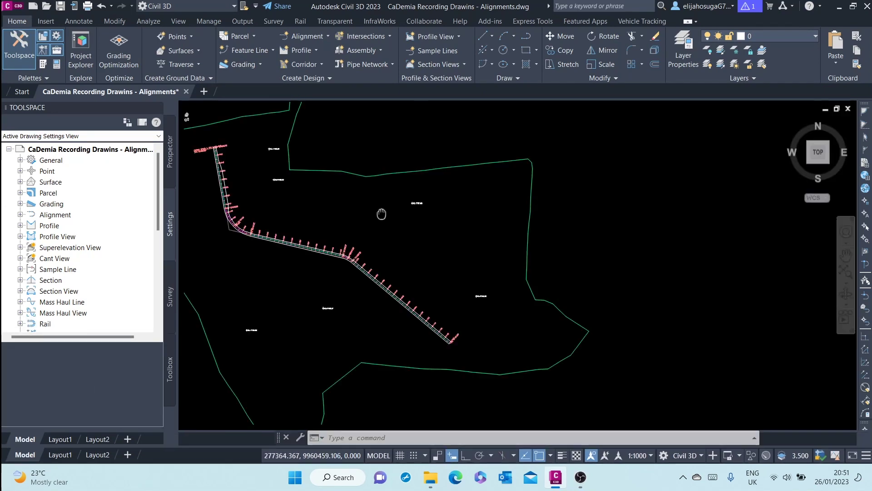
- Look through the Profile View and Profile creation menus without choosing an option
scroll(386, 213, up, 3)
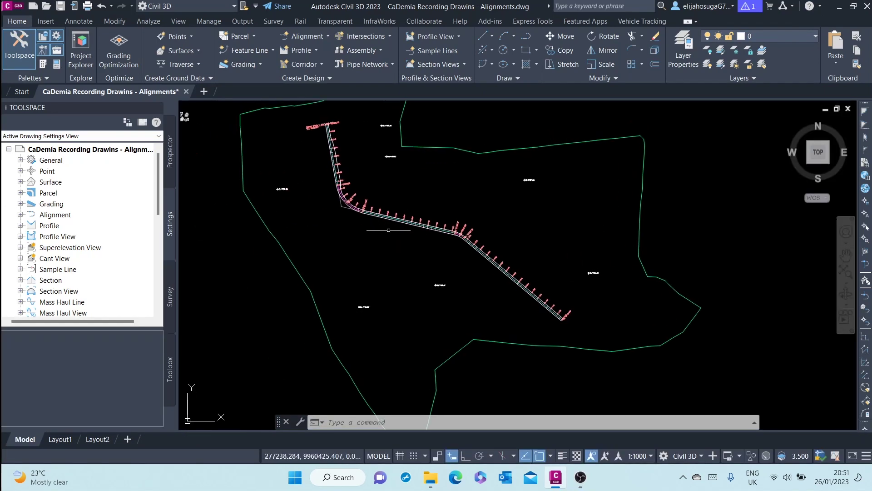
scroll(372, 217, up, 2)
scroll(386, 214, down, 4)
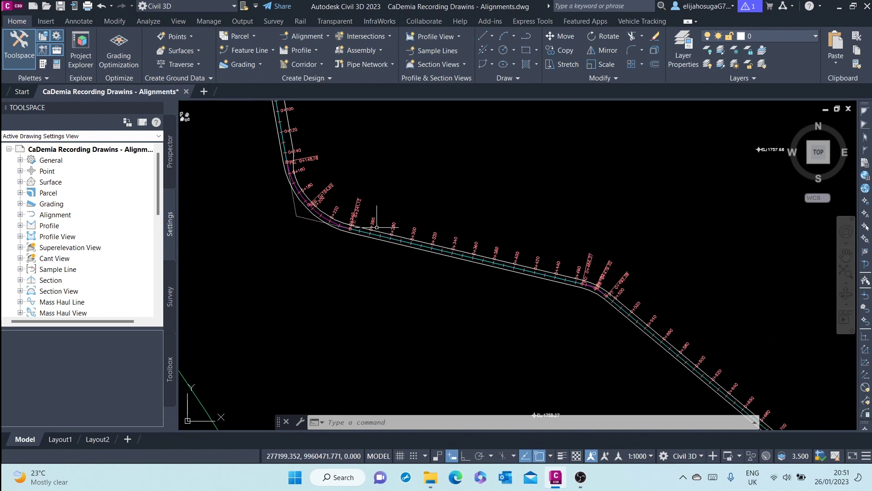
scroll(400, 213, down, 5)
scroll(365, 211, up, 7)
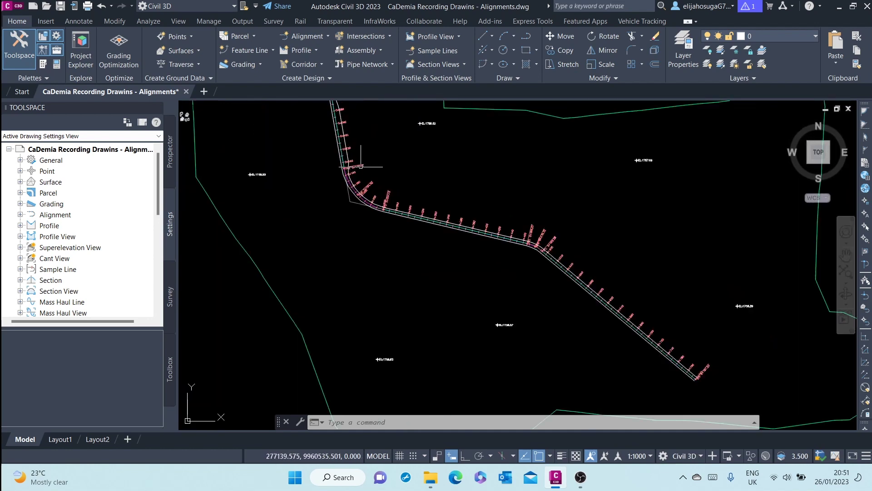
scroll(364, 211, up, 4)
scroll(385, 191, up, 7)
scroll(384, 192, down, 7)
scroll(384, 191, down, 5)
scroll(390, 214, up, 10)
scroll(359, 220, down, 5)
scroll(373, 231, down, 3)
scroll(342, 220, up, 5)
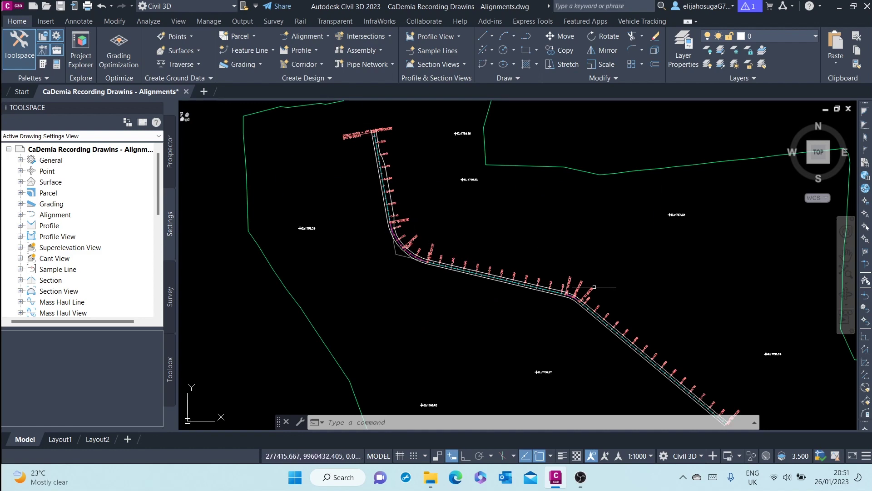
scroll(634, 286, down, 6)
scroll(676, 318, up, 7)
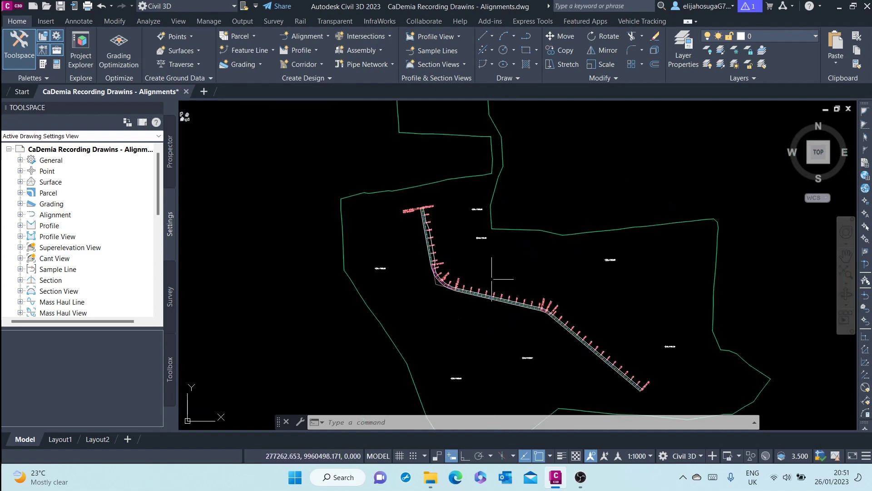
scroll(513, 305, down, 5)
scroll(409, 302, up, 6)
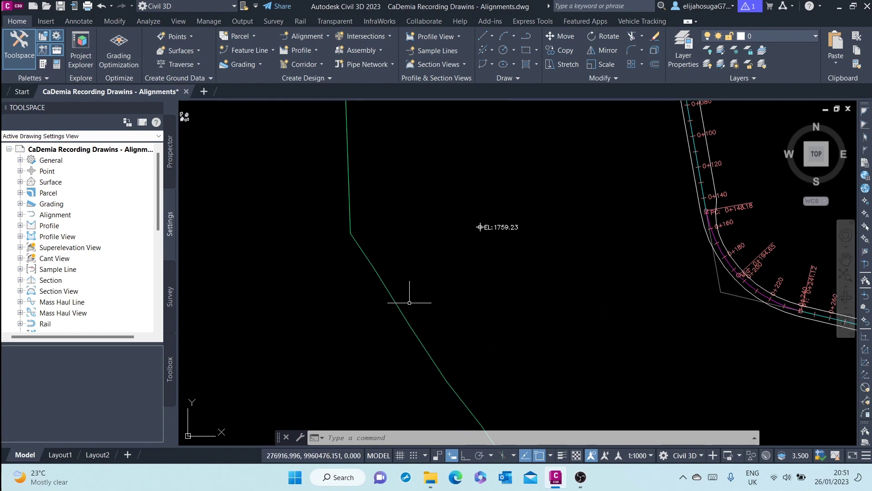
scroll(479, 219, down, 5)
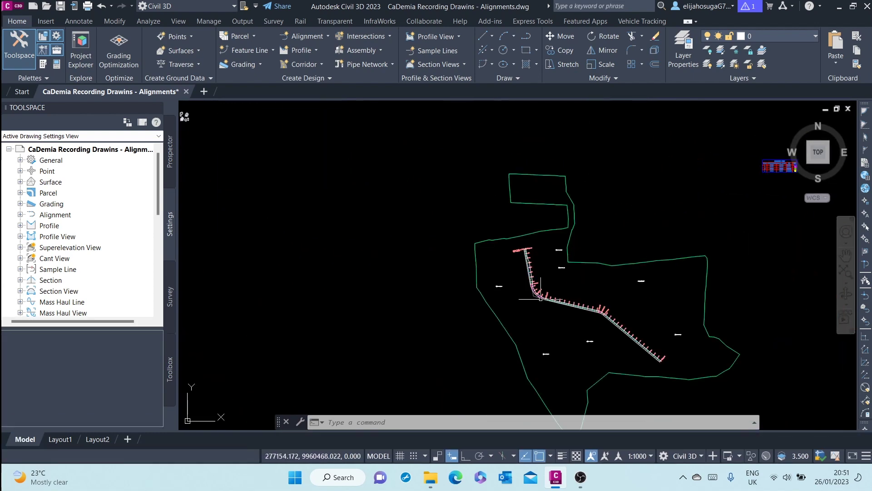
scroll(541, 299, up, 6)
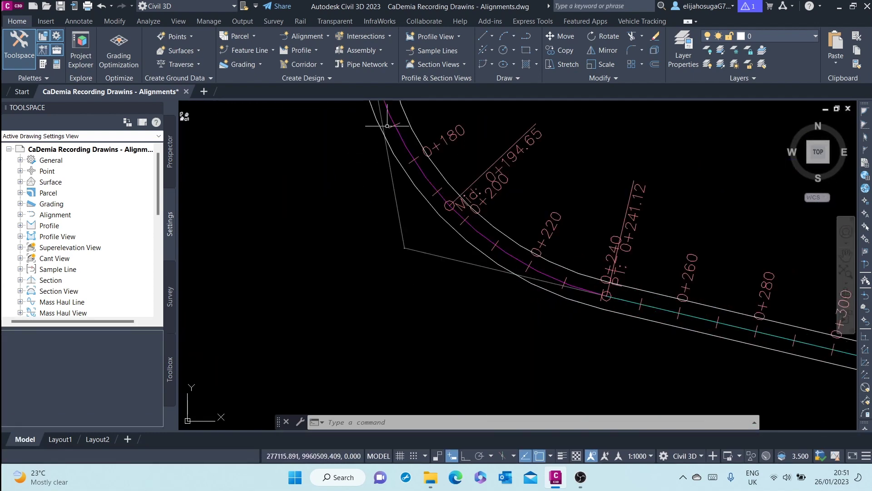
click(447, 37)
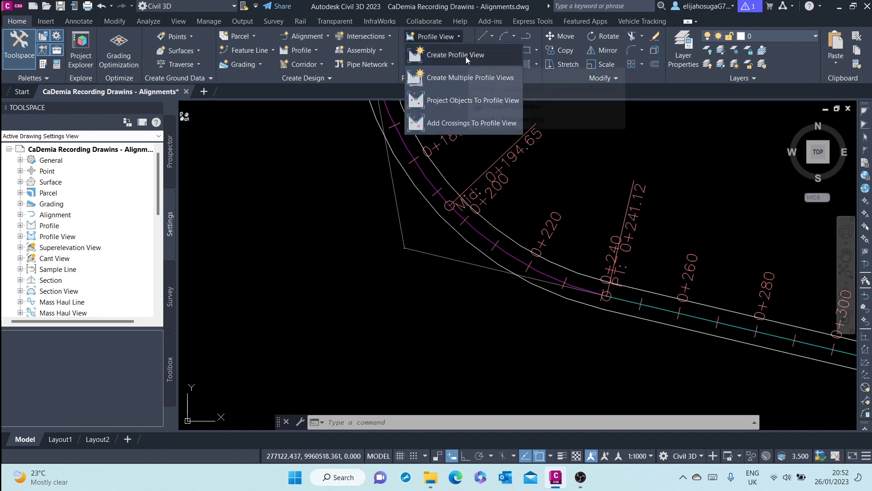
click(288, 170)
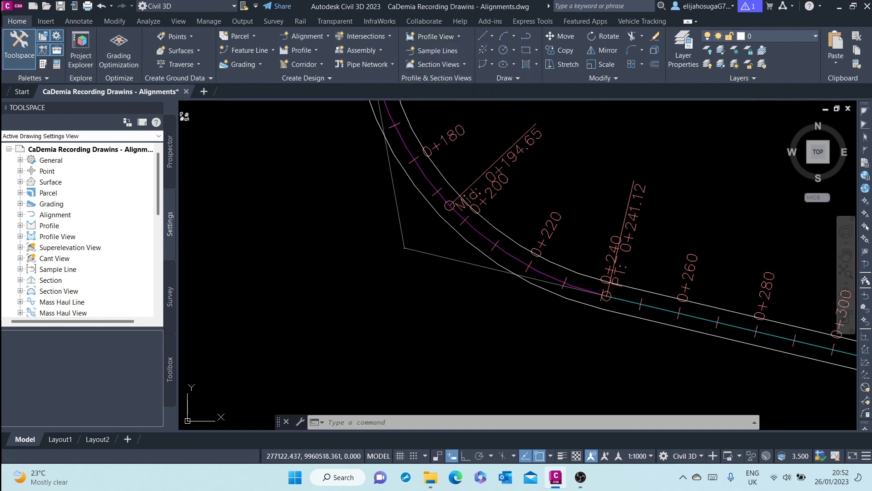
click(316, 51)
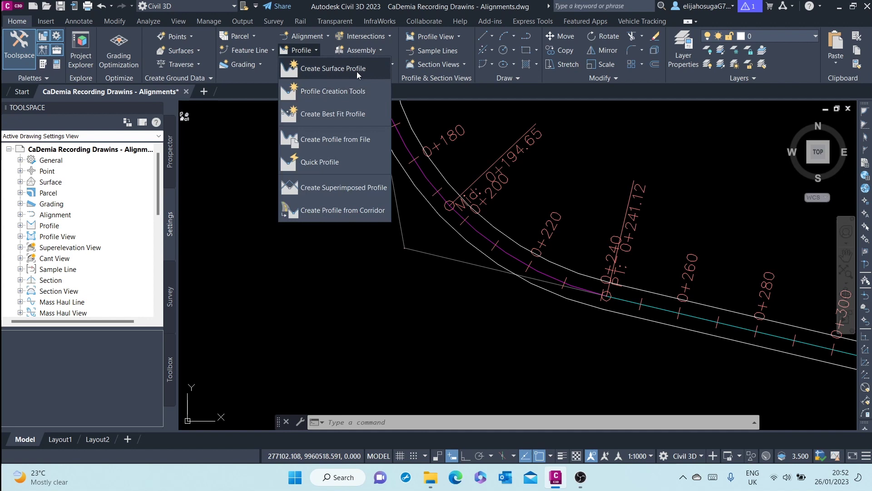
click(308, 287)
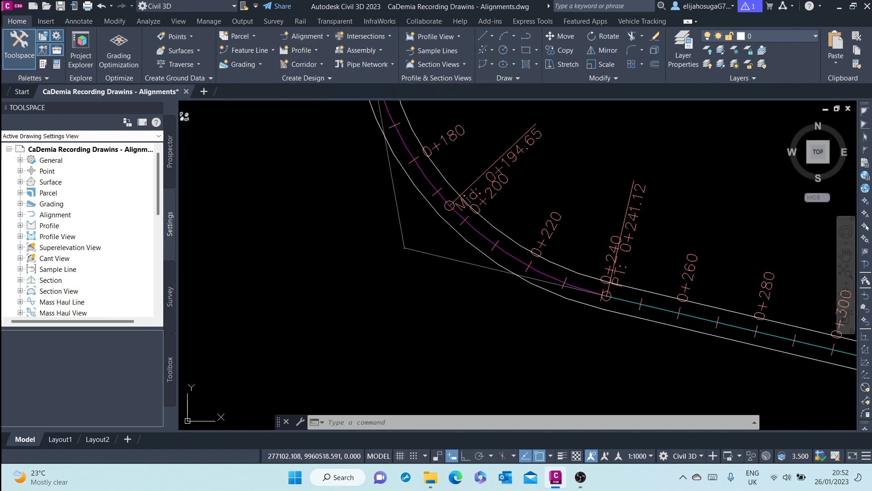
- Select the RD-1 alignment in the drawing
scroll(284, 129, down, 4)
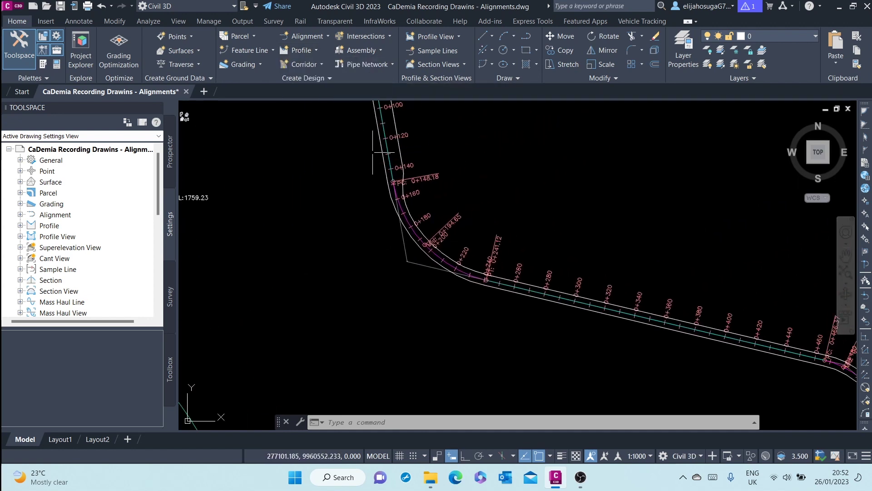
click(382, 122)
scroll(399, 182, down, 6)
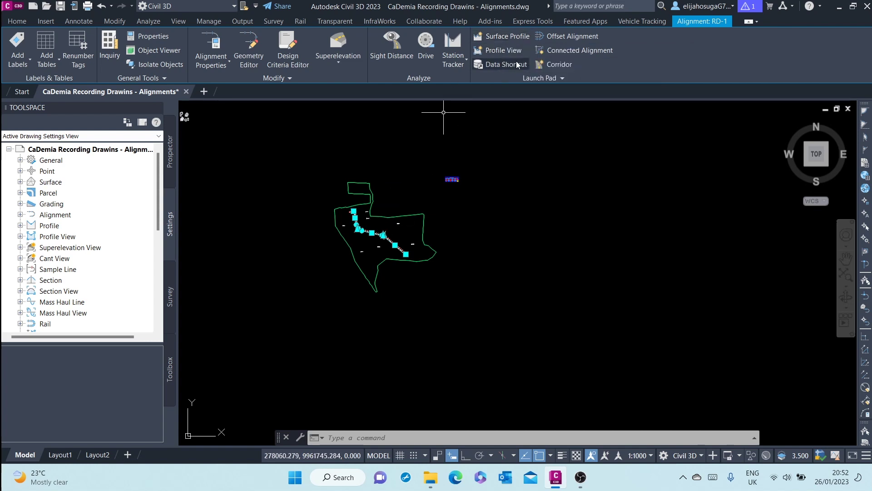
- Create a profile from surface for alignment RD-1, sampling Topo Surface
click(500, 33)
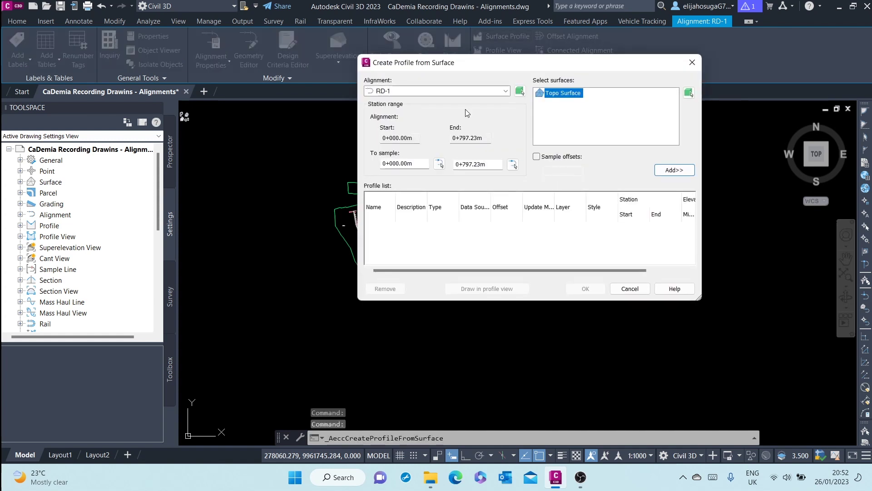
drag(543, 67, 441, 89)
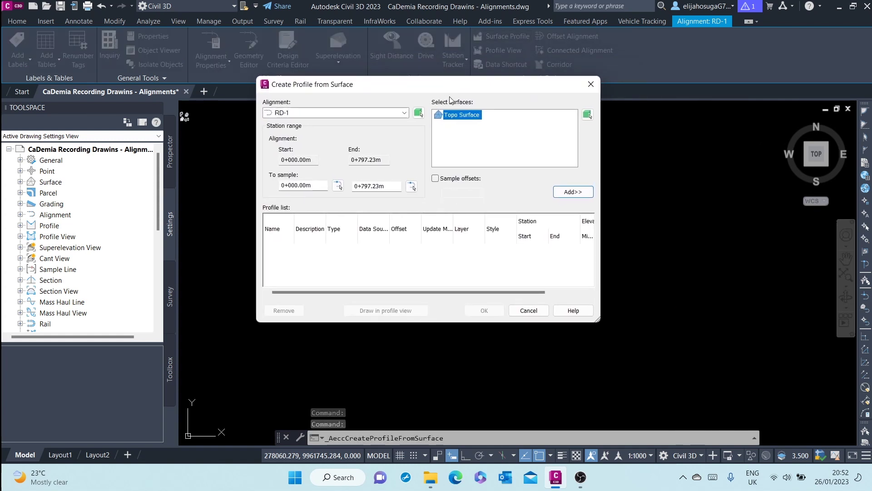
click(348, 113)
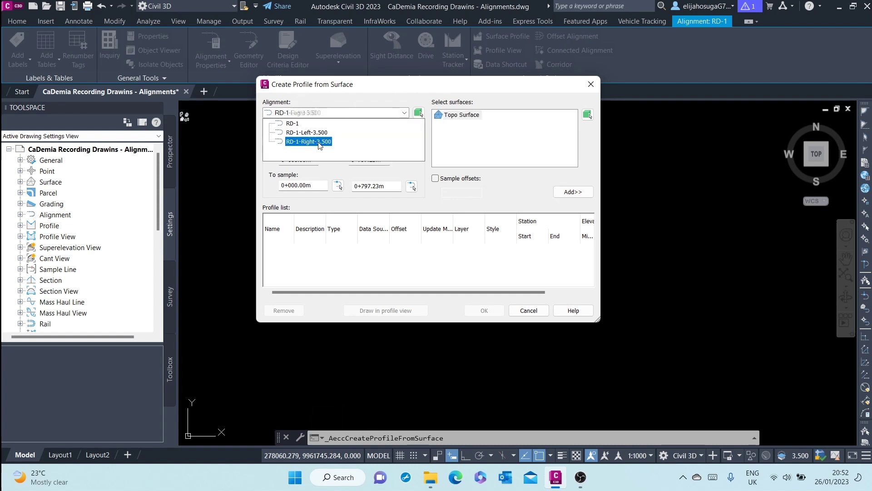
click(295, 123)
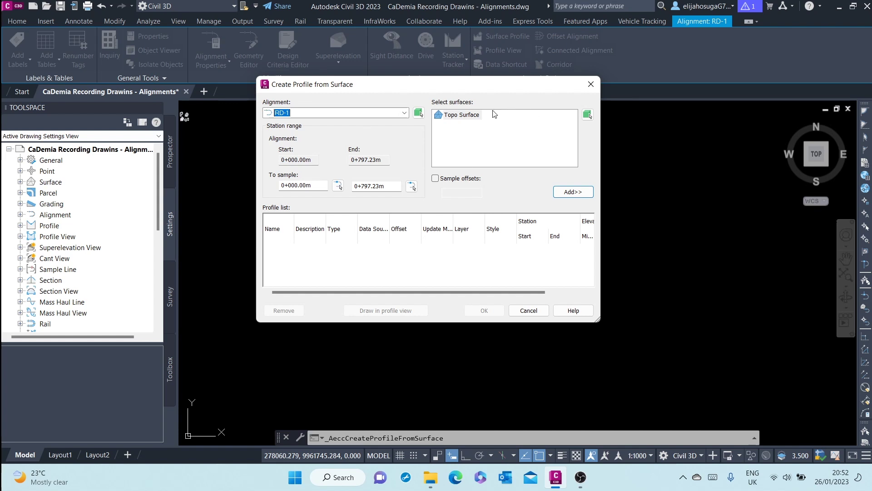
click(467, 116)
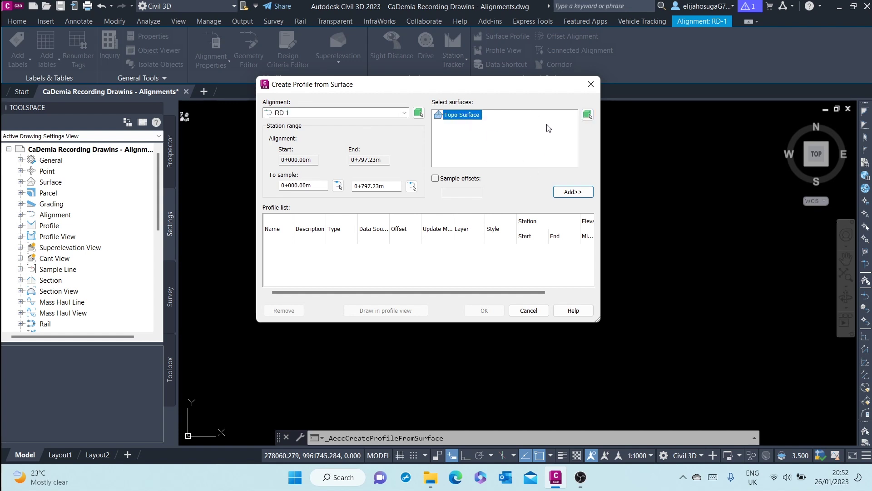
- Try picking the end station from the drawing, then cancel back to the dialog
drag(495, 92, 579, 142)
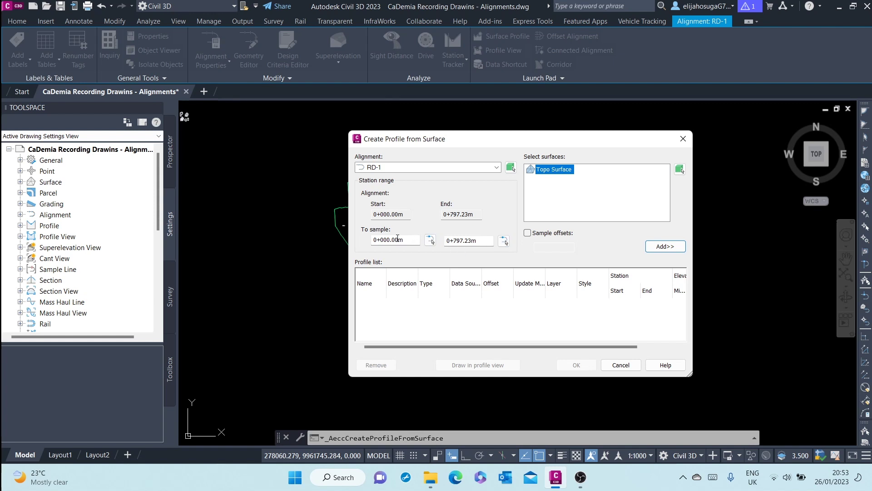
click(503, 241)
scroll(399, 232, up, 3)
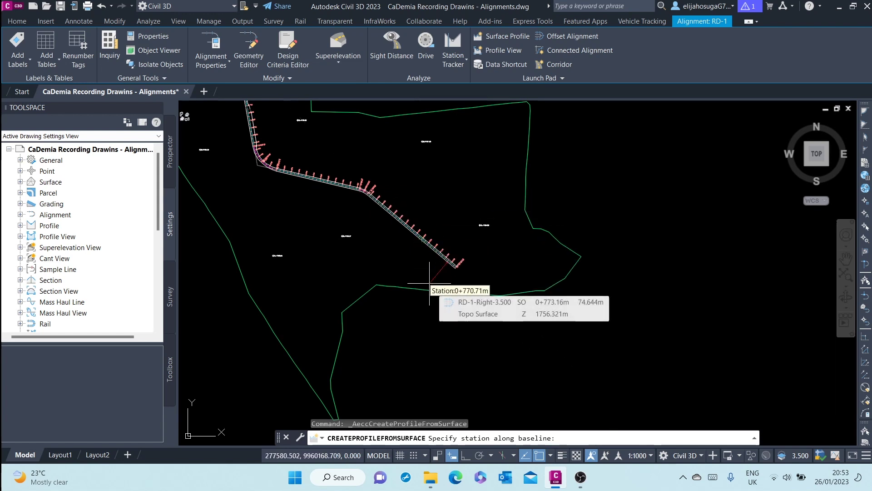
key(Escape)
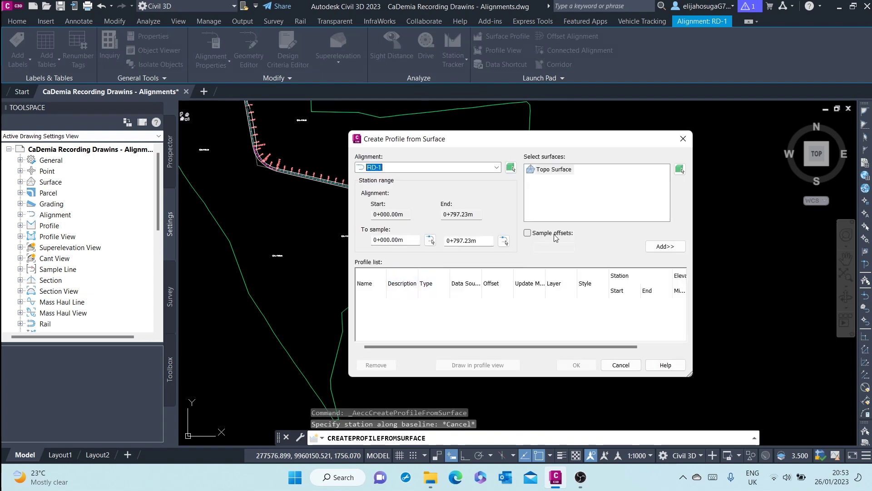
- Sample offsets -3.5, 0 and 3.5 and add the three Topo Surface profiles
click(528, 233)
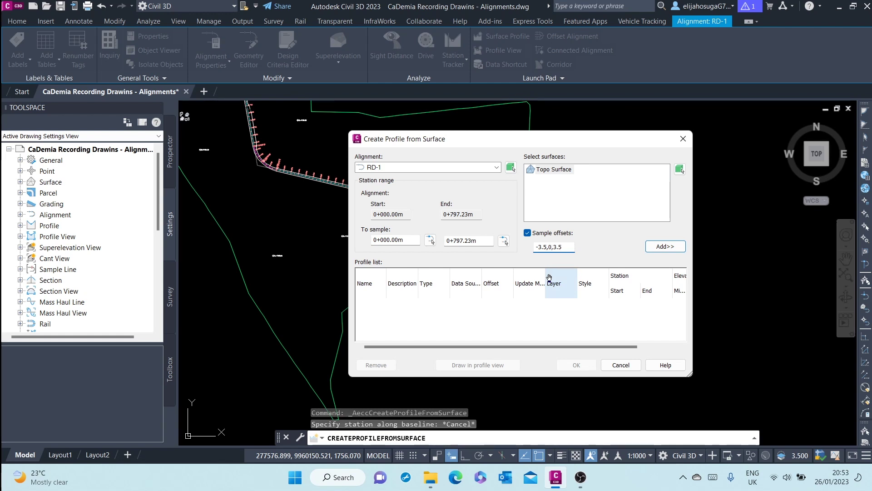
click(675, 248)
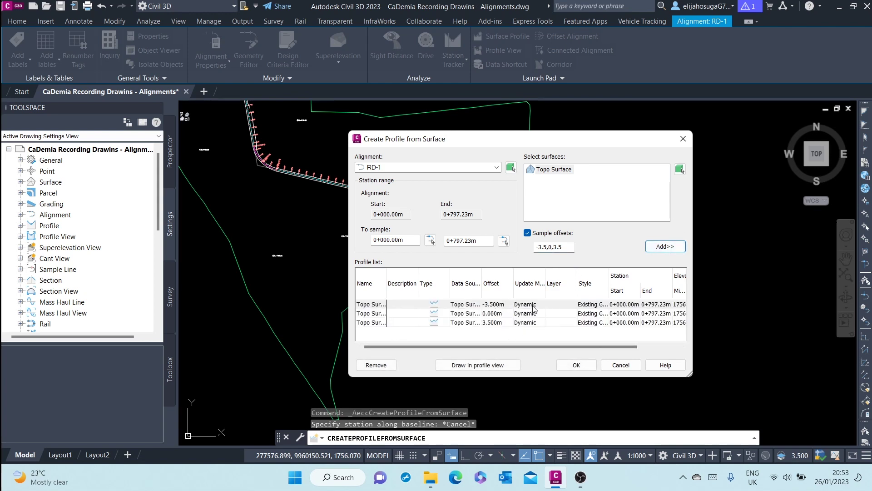
drag(555, 345, 520, 348)
- Give the -3.500m profile Left Sample Profile style, keeping Existing Ground for the 0.000m centreline
click(598, 307)
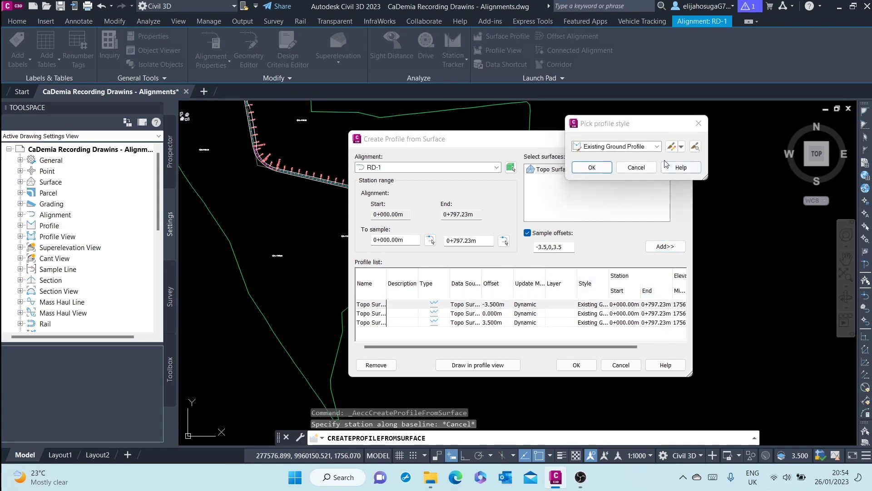
click(657, 147)
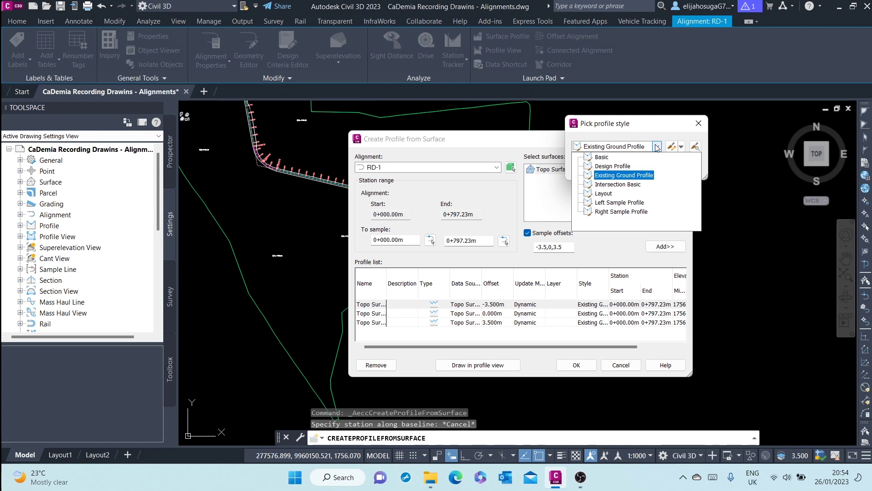
click(627, 202)
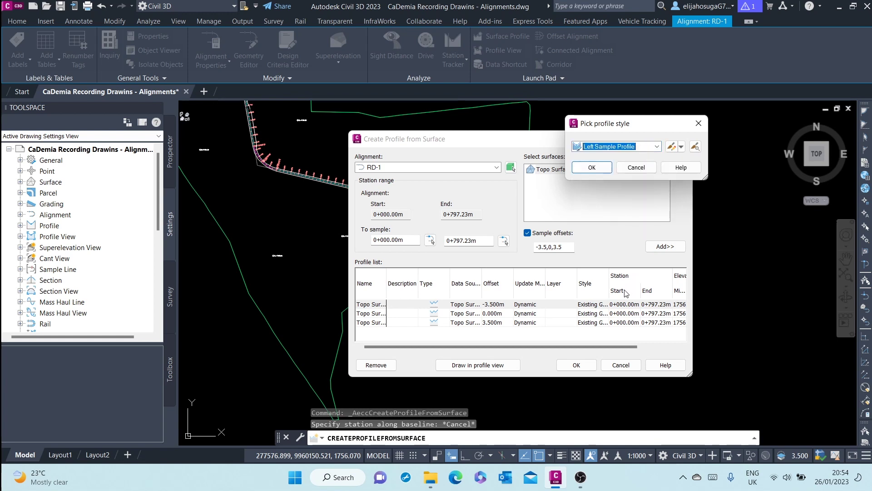
click(592, 167)
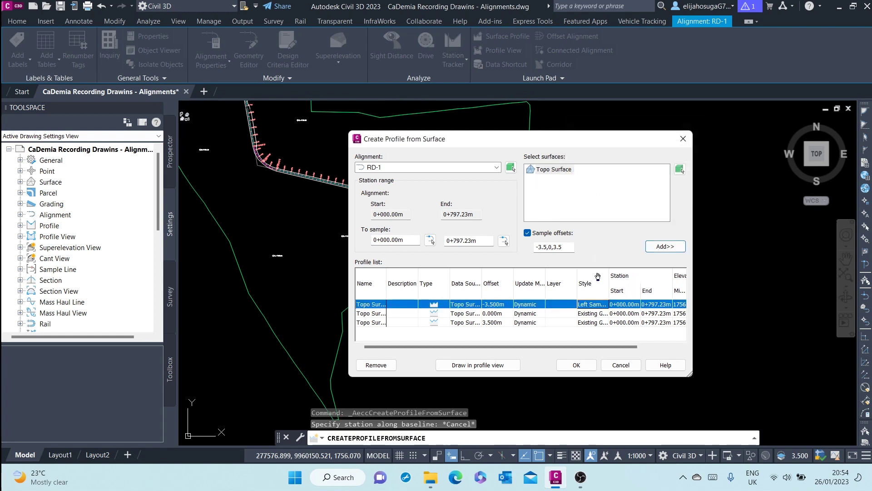
click(600, 314)
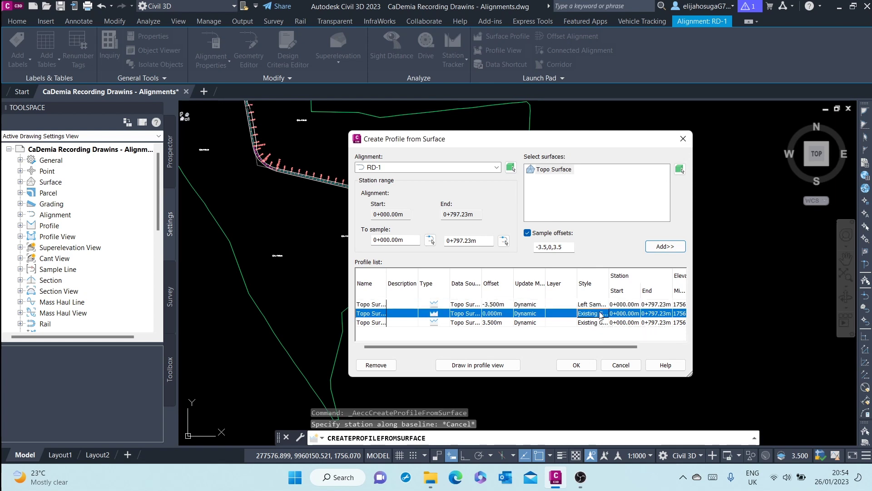
click(601, 314)
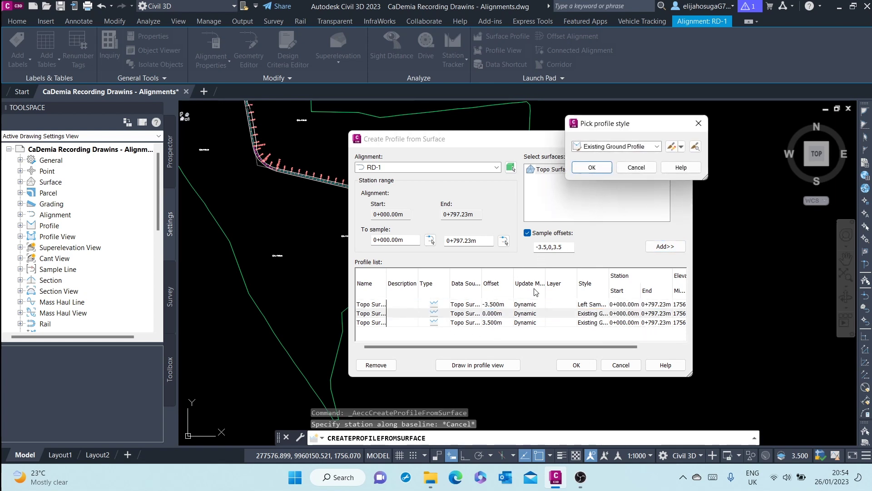
click(602, 168)
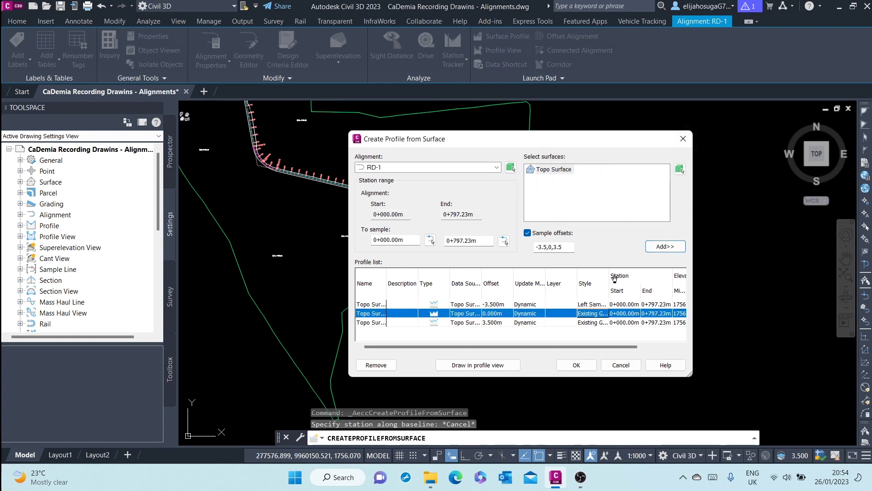
- Give the 3.500m offset profile the Right Sample Profile style
click(604, 324)
click(604, 323)
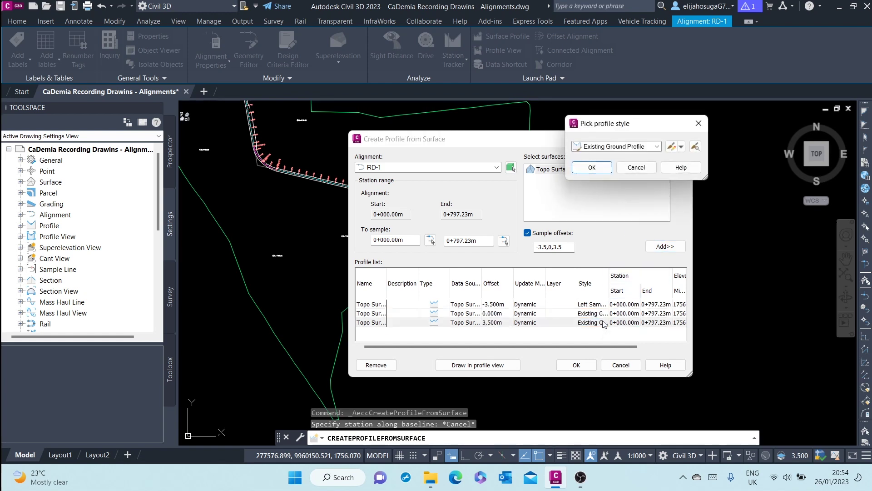
click(657, 146)
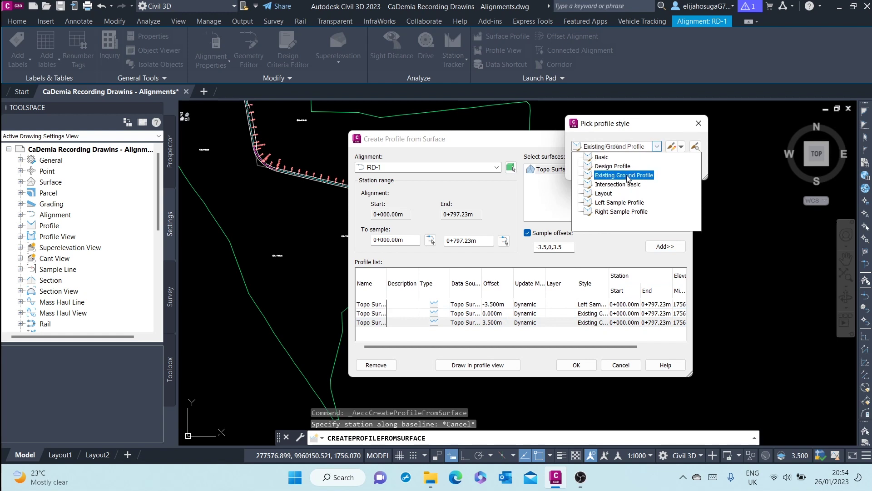
click(618, 211)
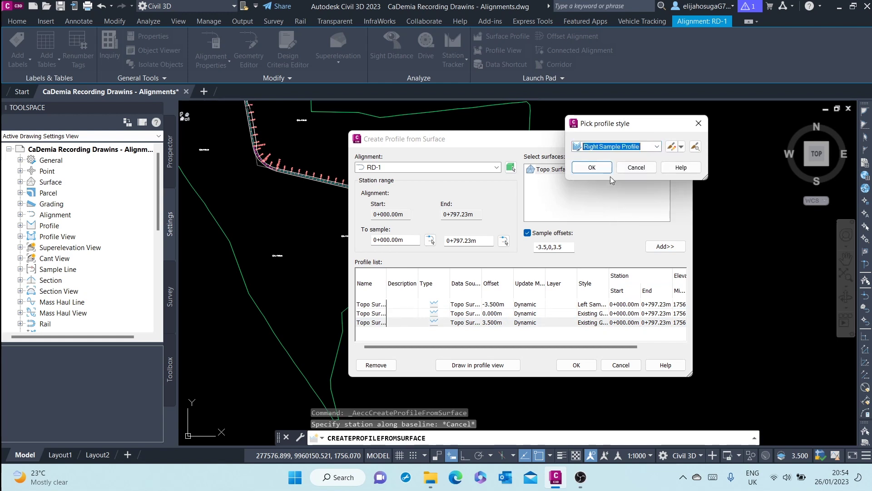
click(595, 168)
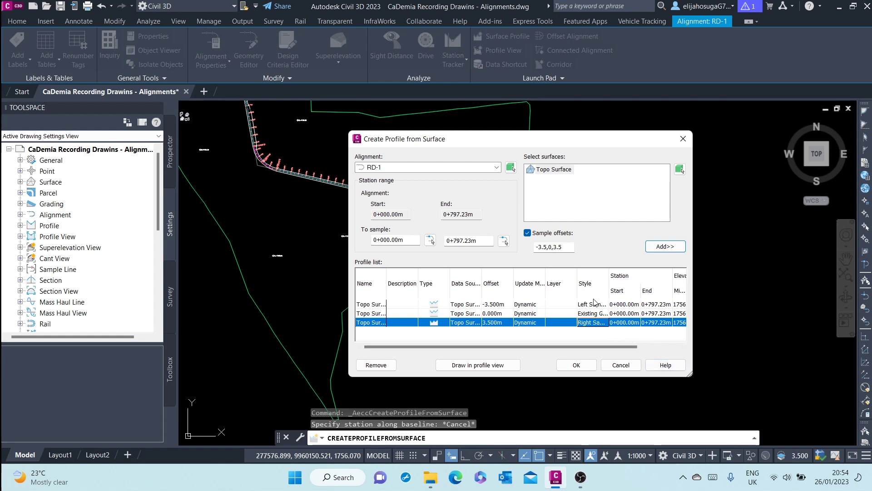
drag(570, 137, 469, 98)
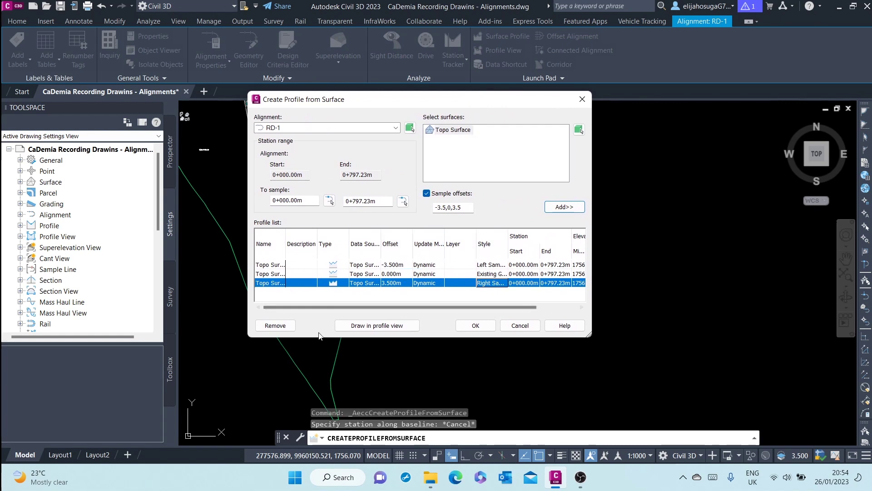
- Draw the sampled profiles in a new profile view, keeping RD-1 as the alignment
click(363, 325)
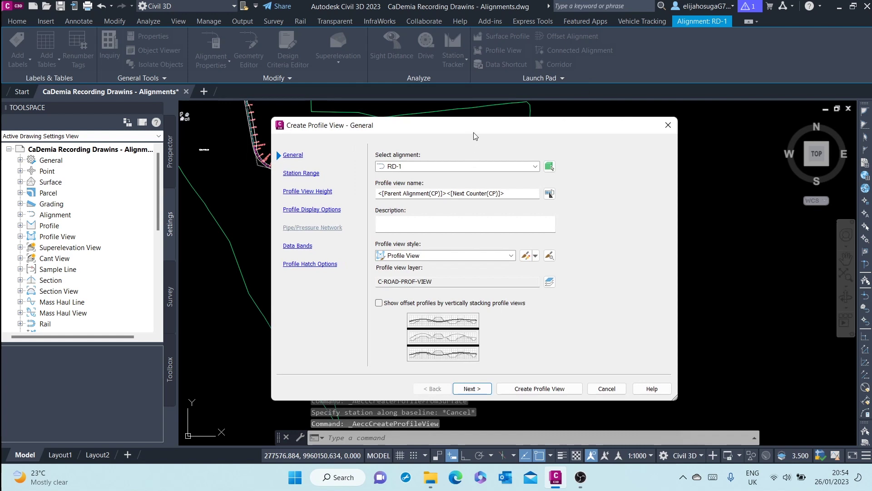
drag(466, 127, 507, 92)
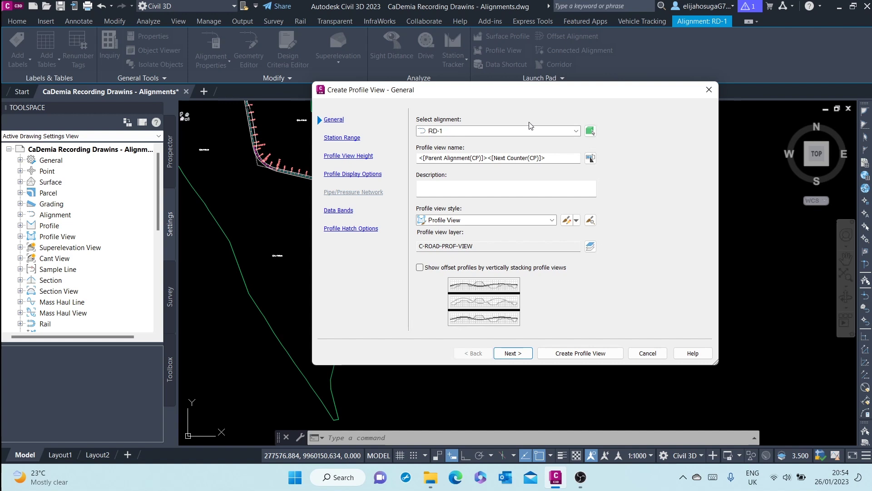
click(459, 132)
click(459, 134)
drag(551, 159, 416, 160)
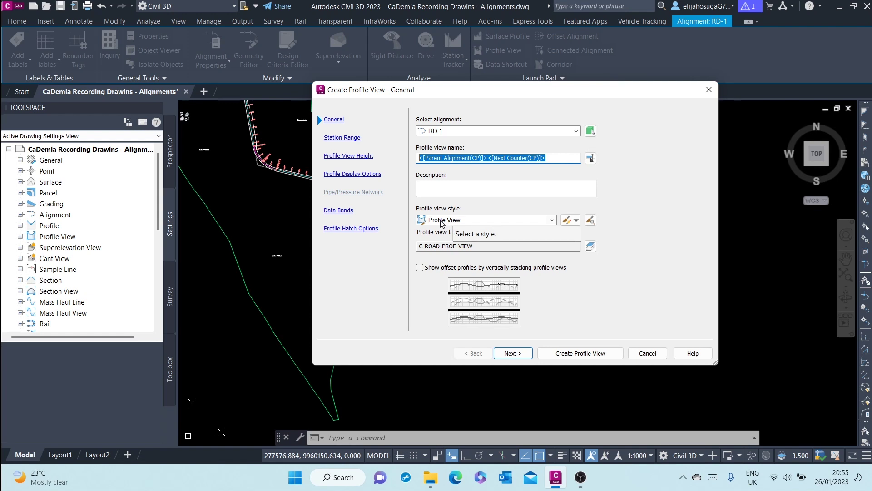
- Keep Profile View style and C-ROAD-PROF-VIEW layer, stacking off, and continue to Station Range
click(476, 224)
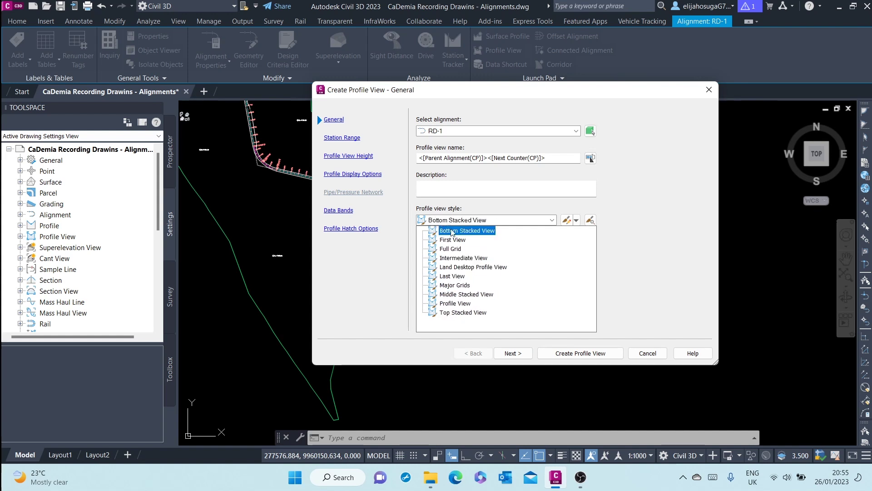
click(468, 304)
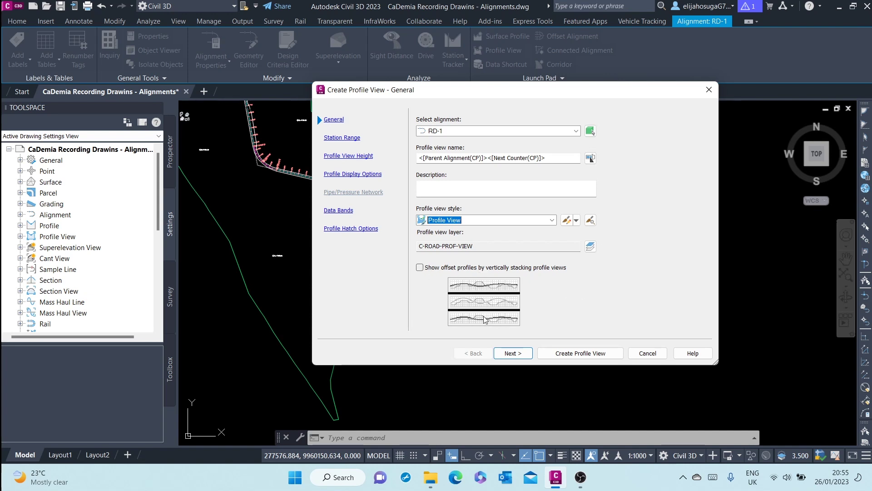
click(419, 268)
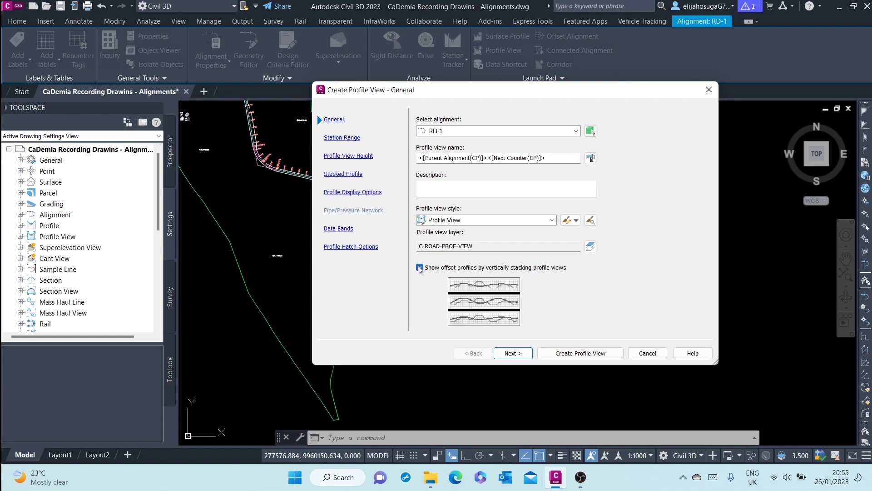
click(420, 268)
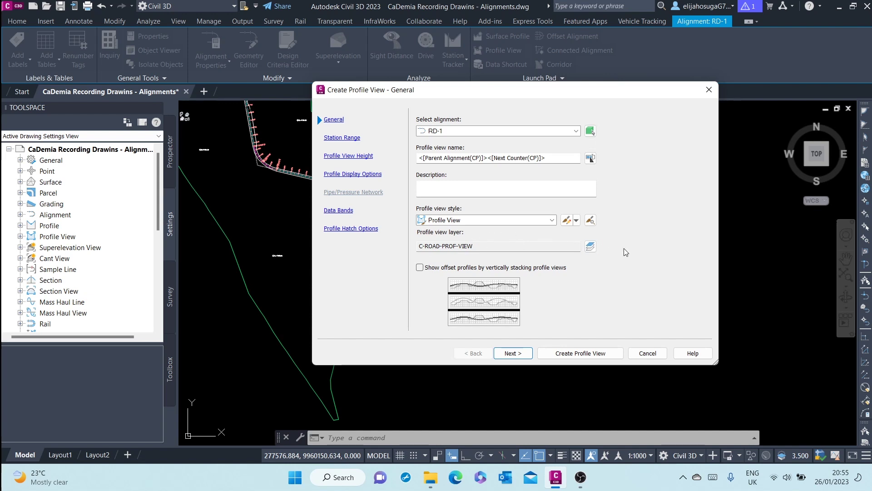
click(596, 250)
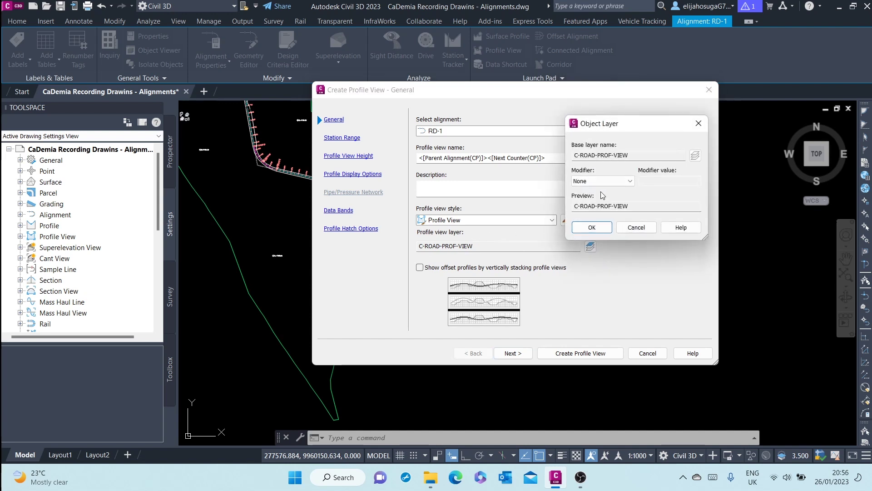
click(594, 228)
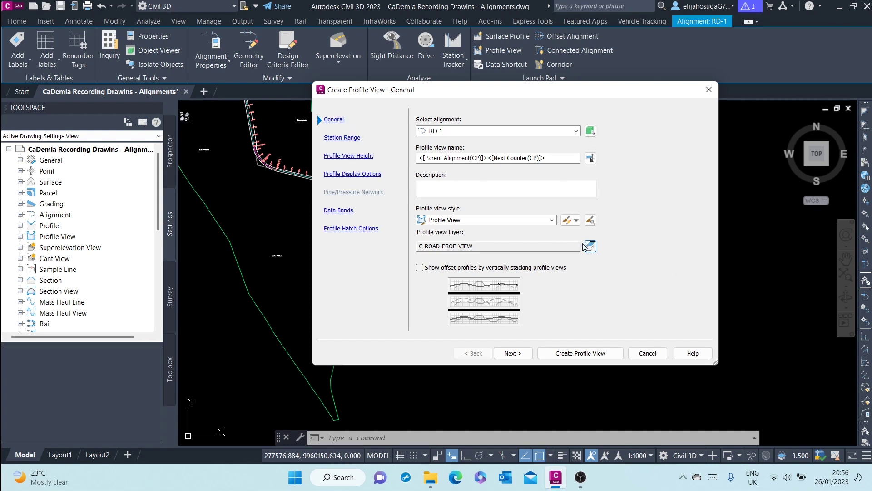
click(514, 353)
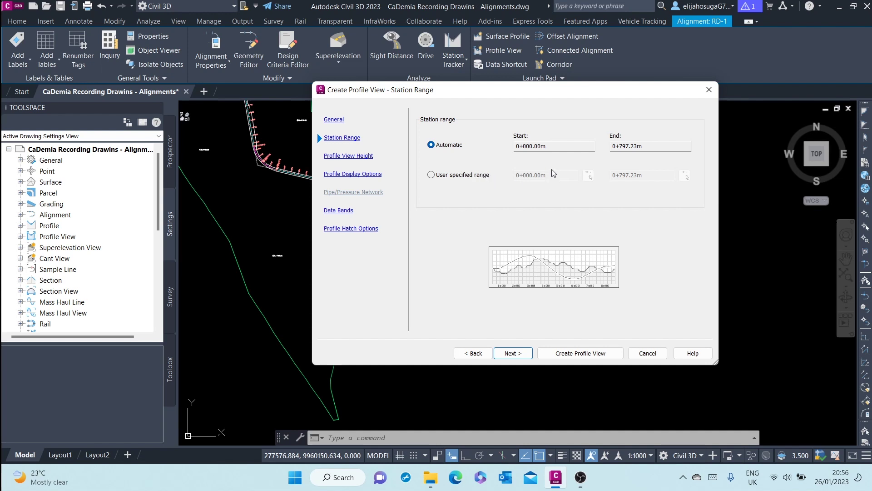
- Try a user-specified station range, then revert to Automatic 0+000.00m–0+797.23m and continue
click(430, 175)
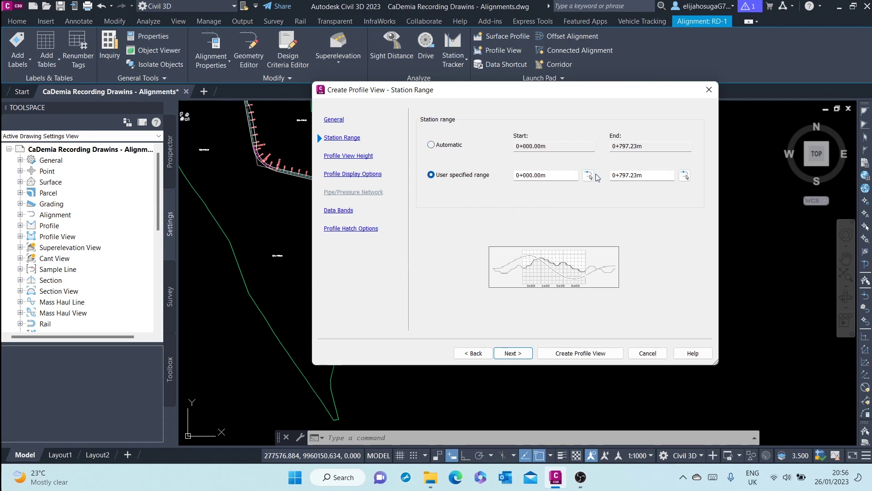
click(589, 175)
scroll(312, 203, up, 2)
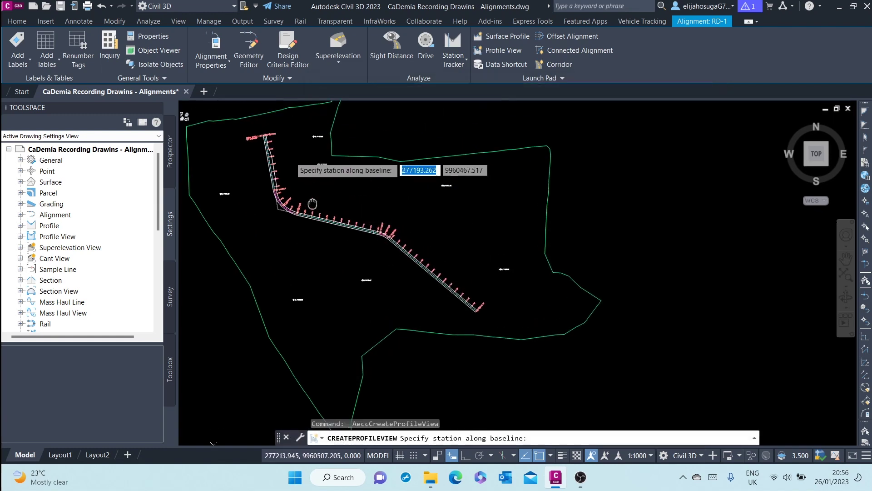
middle_drag(312, 203, 332, 244)
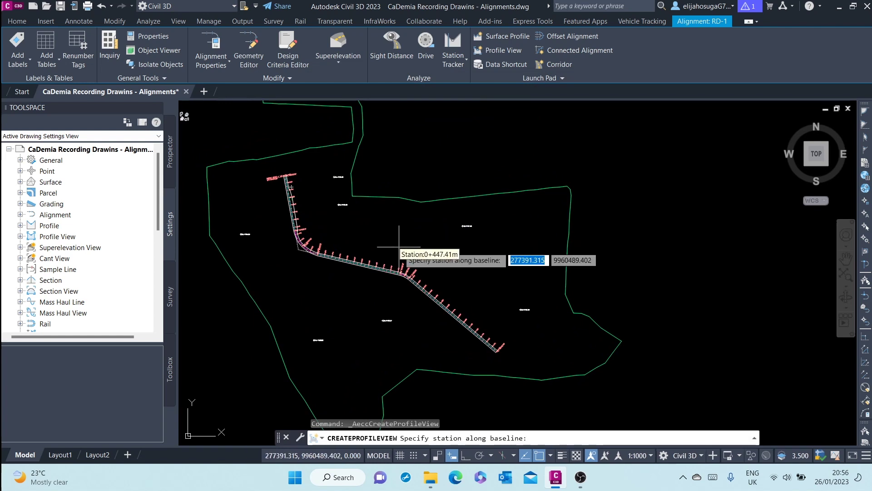
key(Escape)
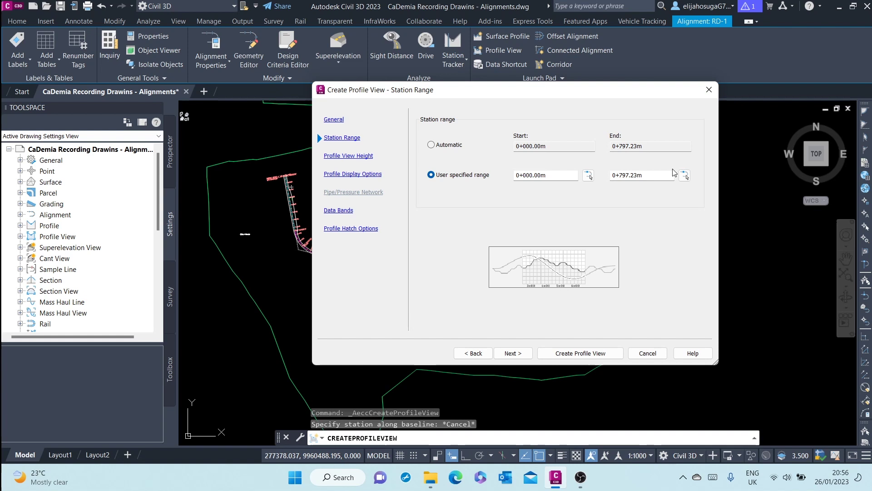
click(654, 173)
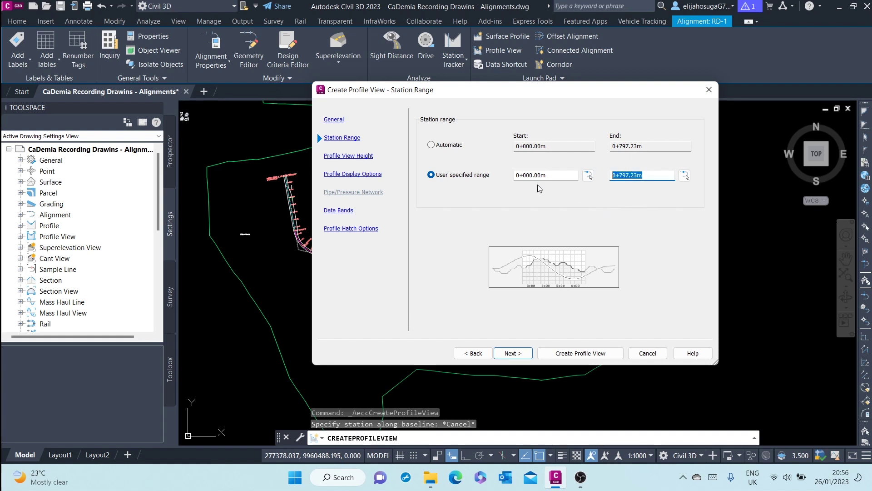
click(431, 145)
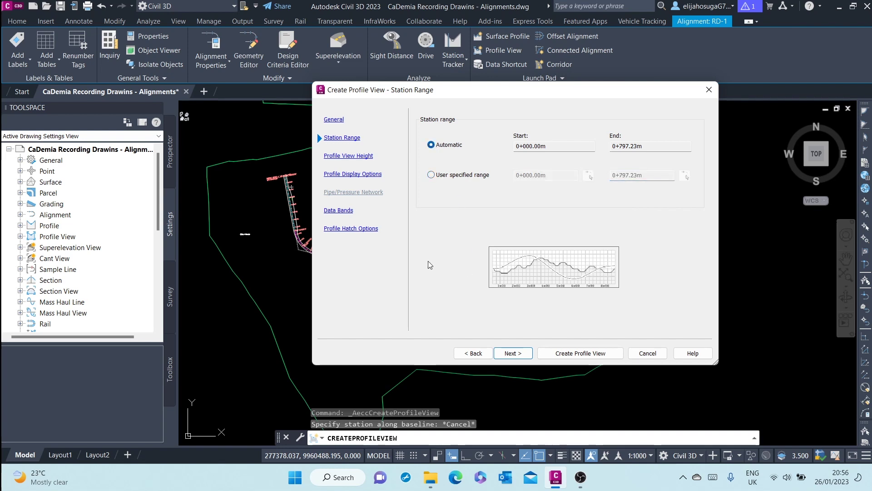
click(508, 355)
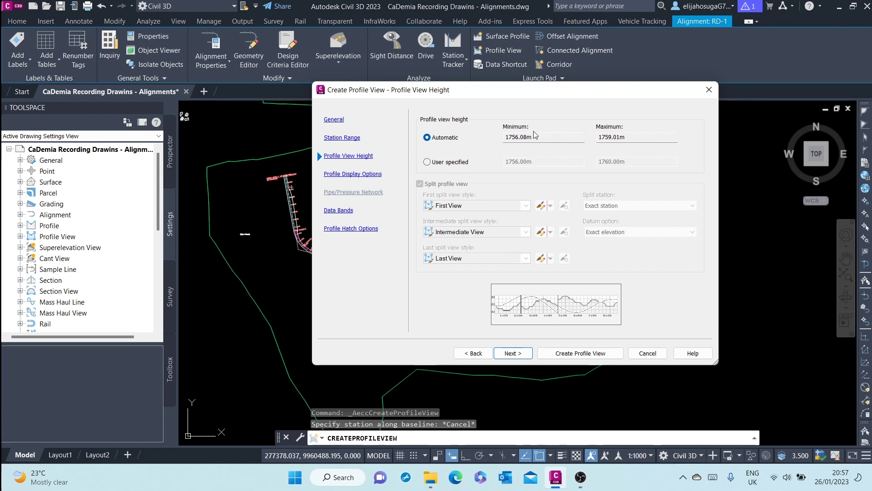
- Review user-specified heights, then keep Automatic height 1756.08m–1759.01m and continue to display options
click(427, 162)
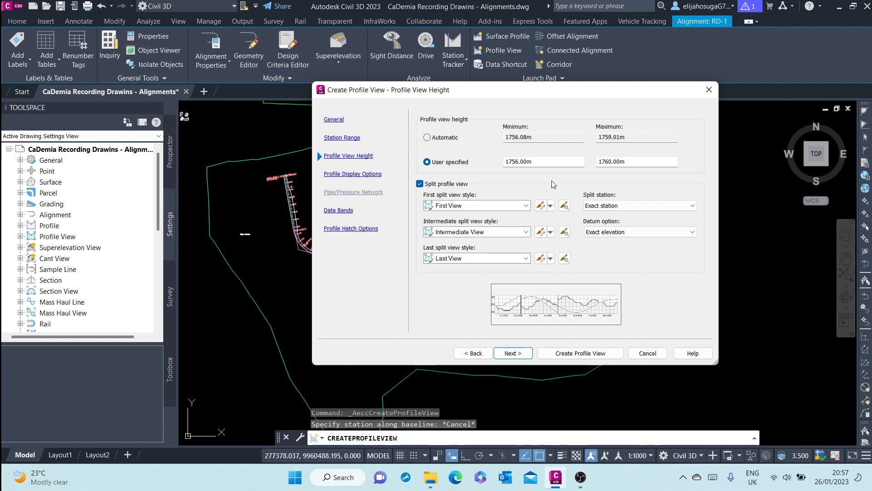
drag(510, 162, 665, 159)
key(End)
drag(634, 160, 612, 161)
click(428, 138)
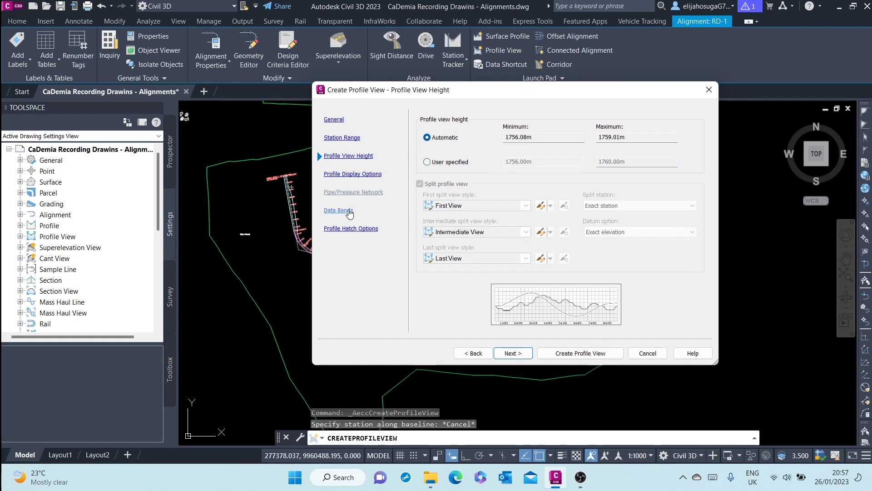
click(513, 353)
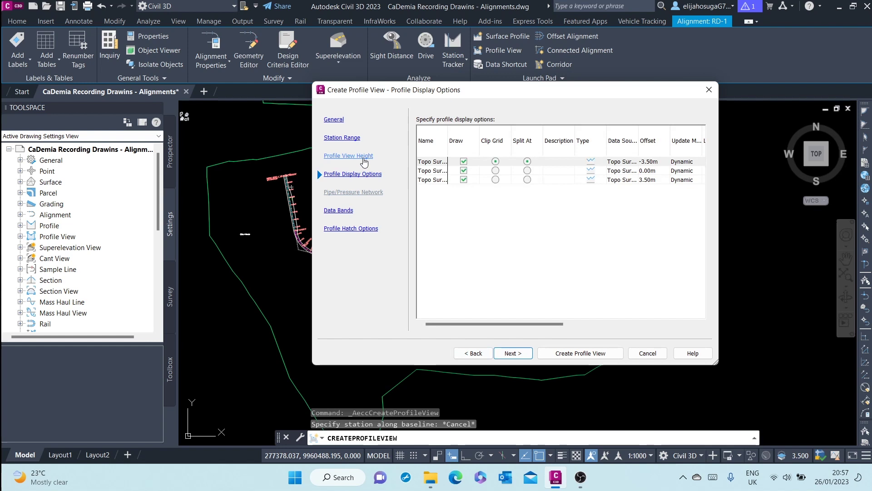
- Review the display settings for the -3.50m, 0 and 3.50m offset profiles, then continue
drag(528, 326, 612, 320)
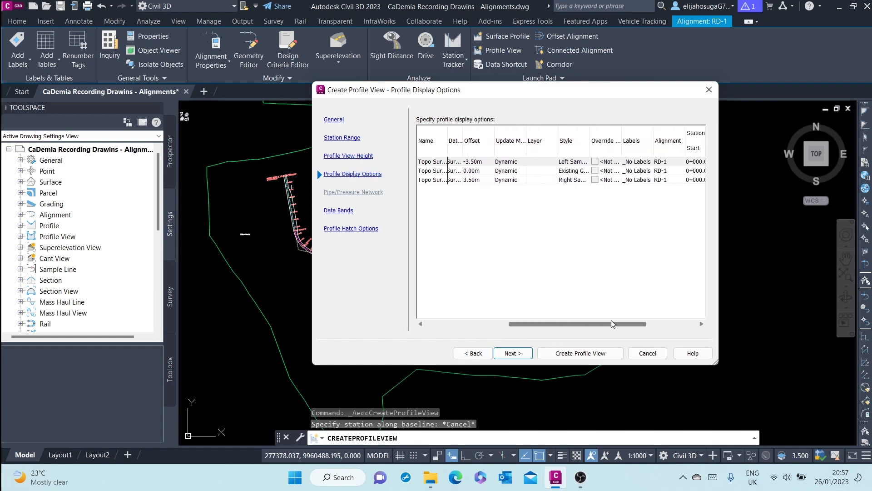
mouse_move(590, 323)
mouse_down()
mouse_move(649, 325)
mouse_move(491, 300)
mouse_move(519, 300)
mouse_move(478, 303)
mouse_move(473, 269)
mouse_up()
click(470, 164)
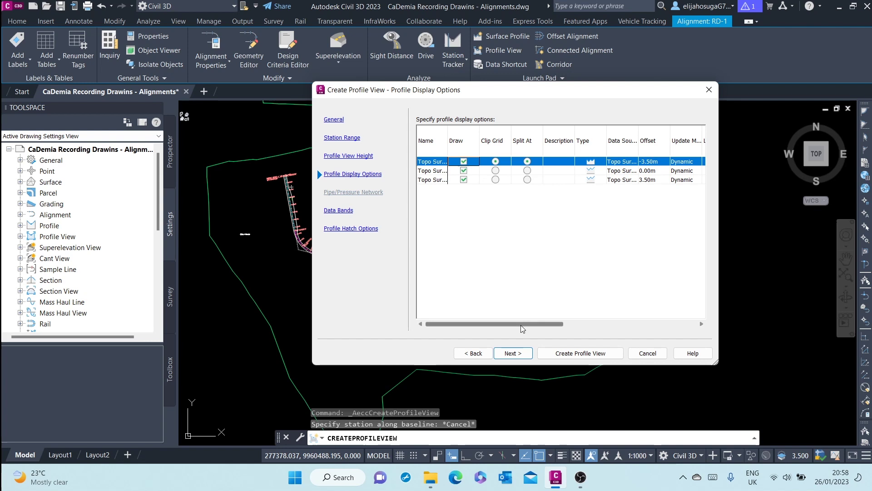
drag(522, 321, 434, 315)
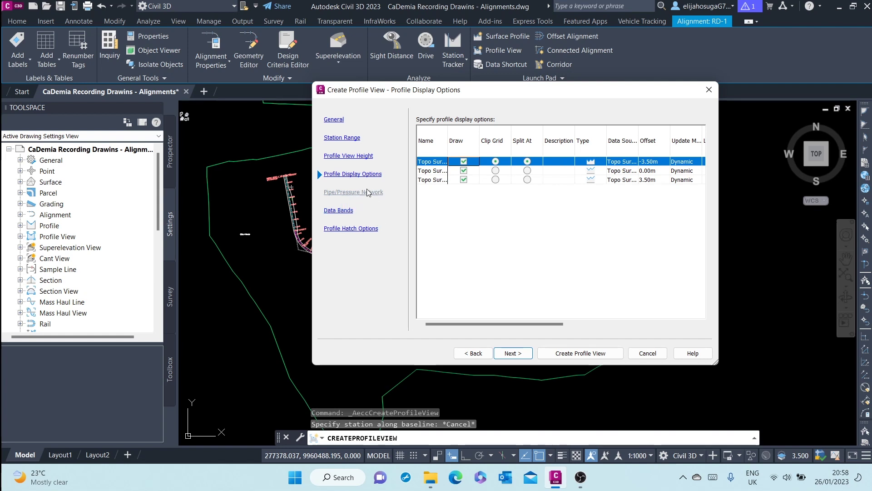
click(508, 355)
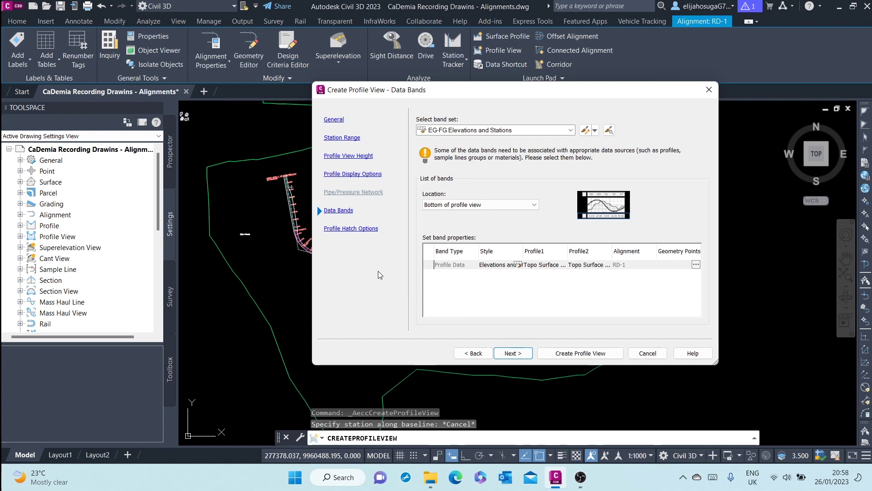
- Place the EG-FG Elevations and Stations band set at the bottom, then continue to hatch options
mouse_move(527, 93)
mouse_down()
mouse_move(571, 89)
mouse_move(601, 65)
mouse_up()
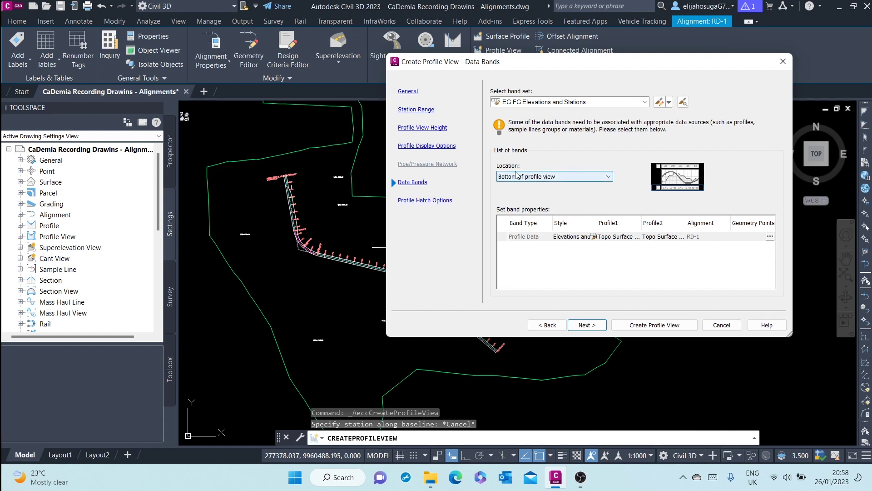
click(532, 178)
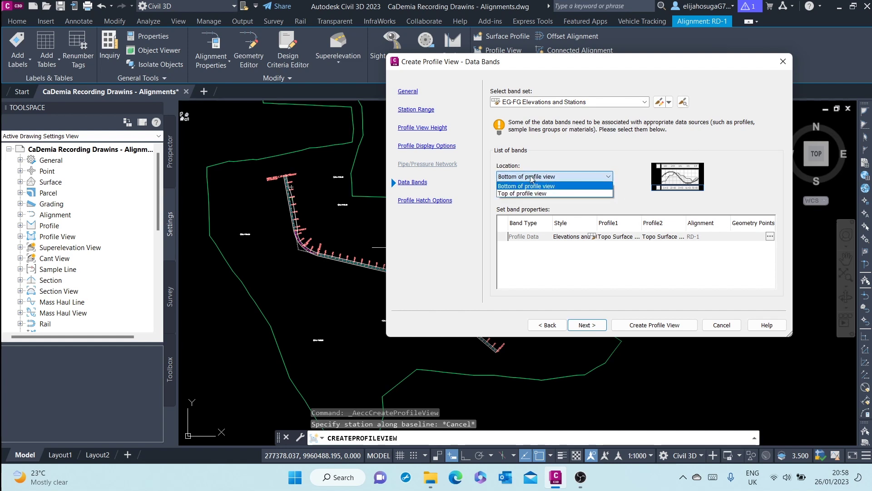
click(533, 178)
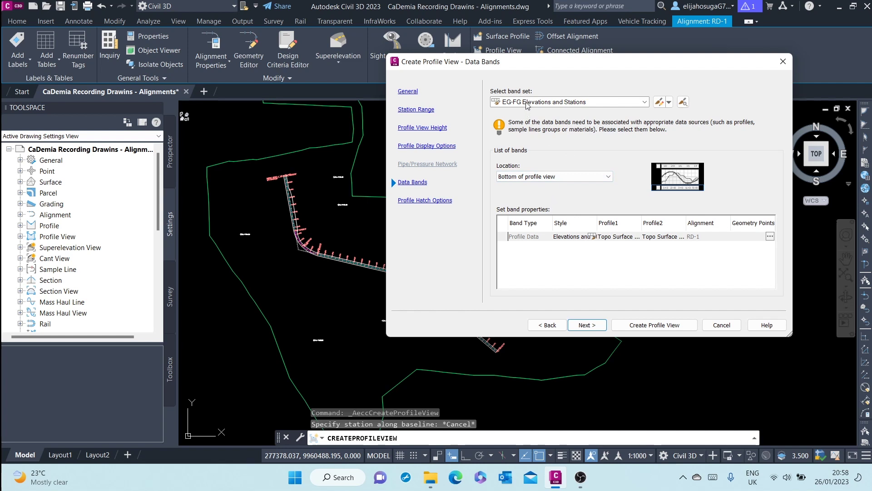
click(574, 102)
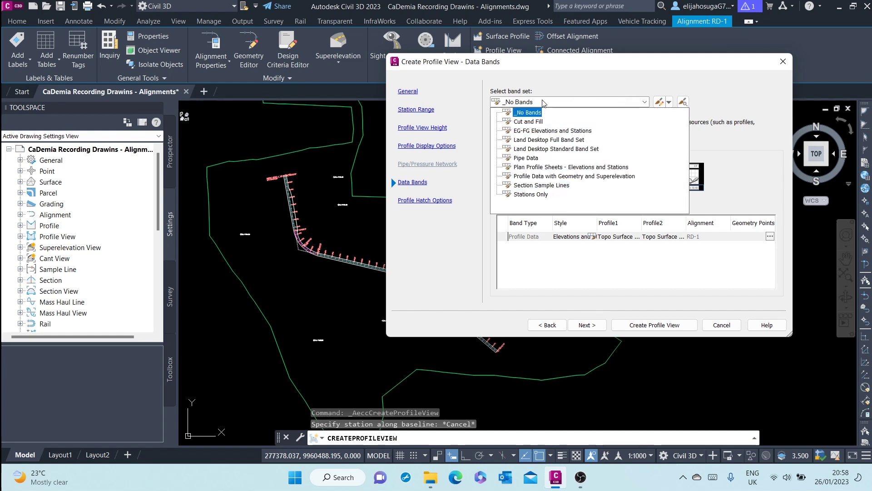
click(567, 131)
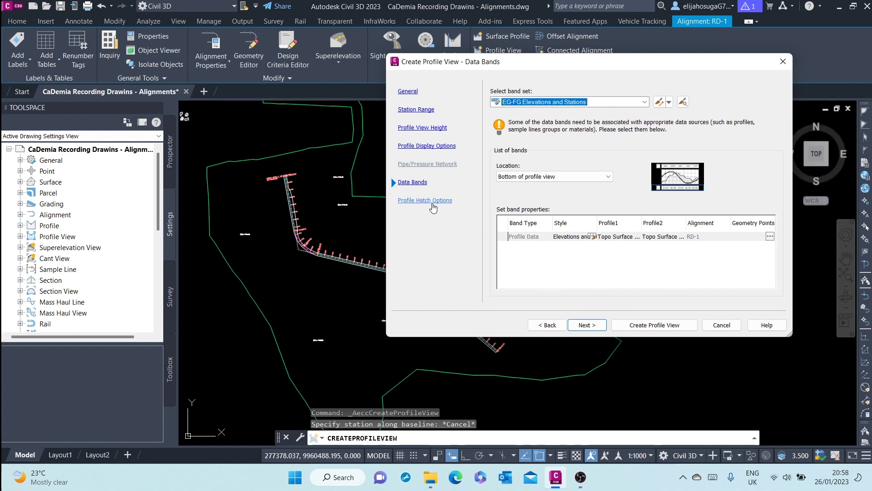
click(583, 325)
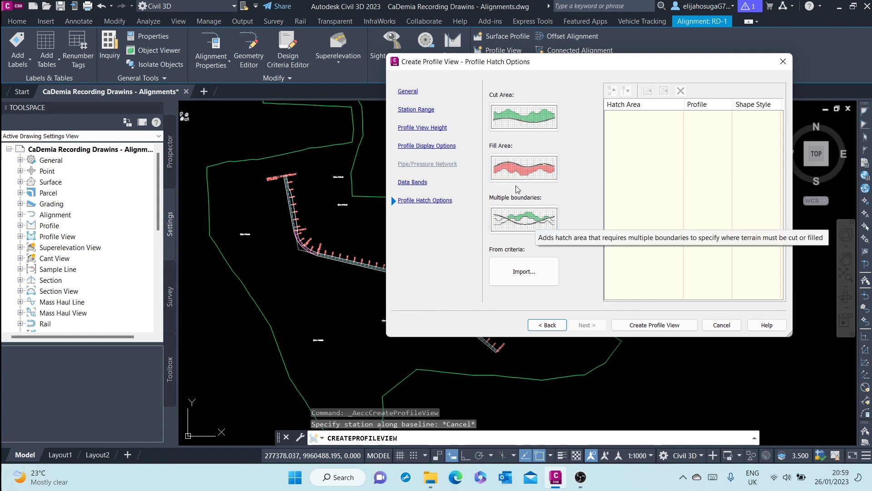
- Add a cut hatch area with Topo Surface - 3.500 as its lower boundary
click(533, 121)
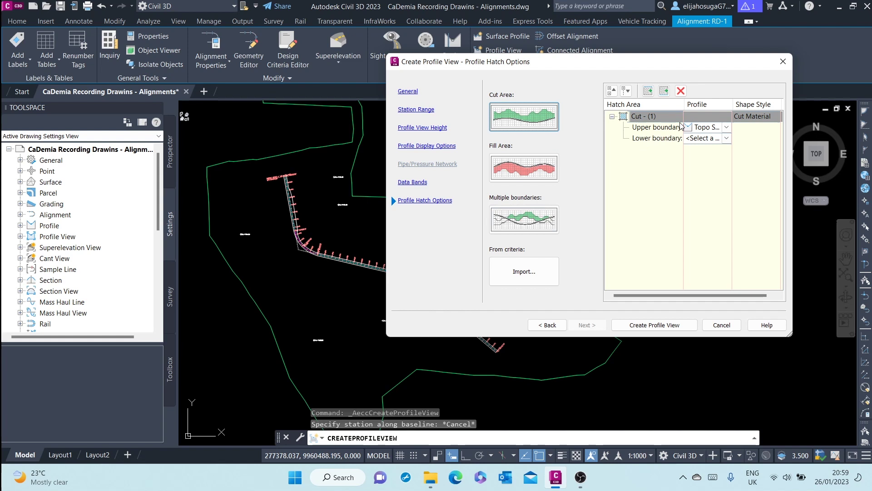
drag(687, 110, 690, 110)
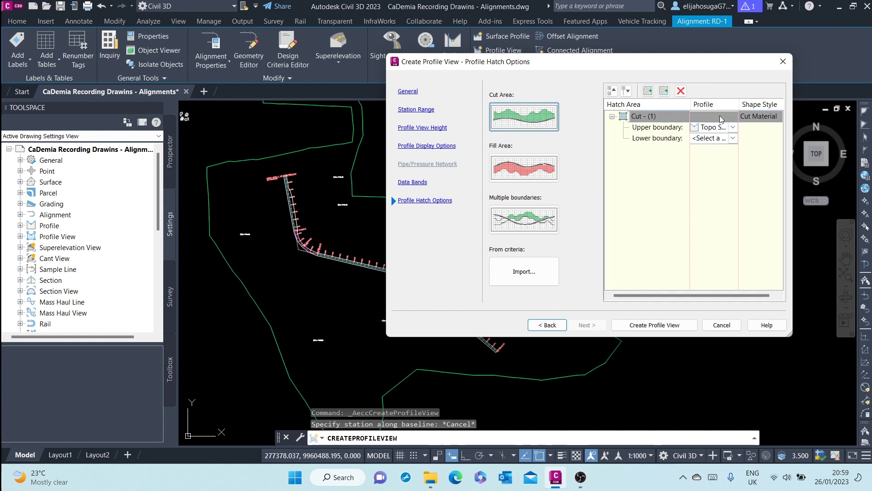
click(734, 138)
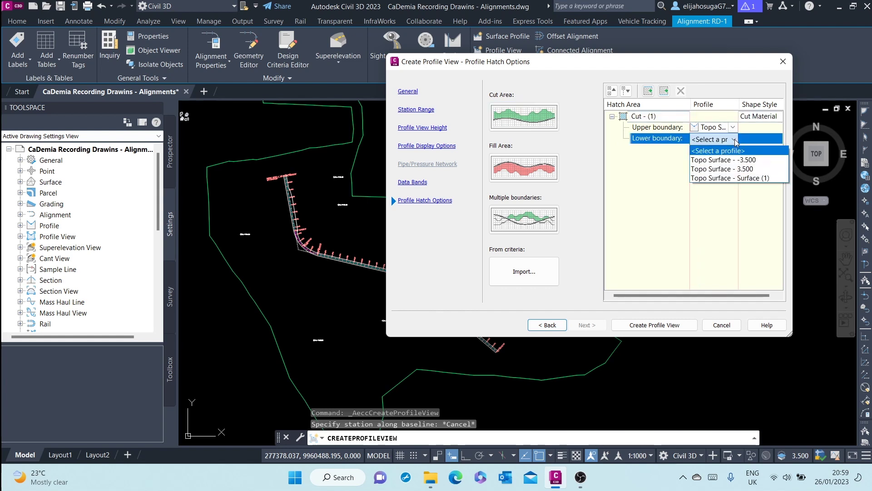
click(743, 169)
click(731, 139)
click(739, 169)
- Set the cut area's upper boundary to a Topo Surface profile and create the profile view
click(734, 127)
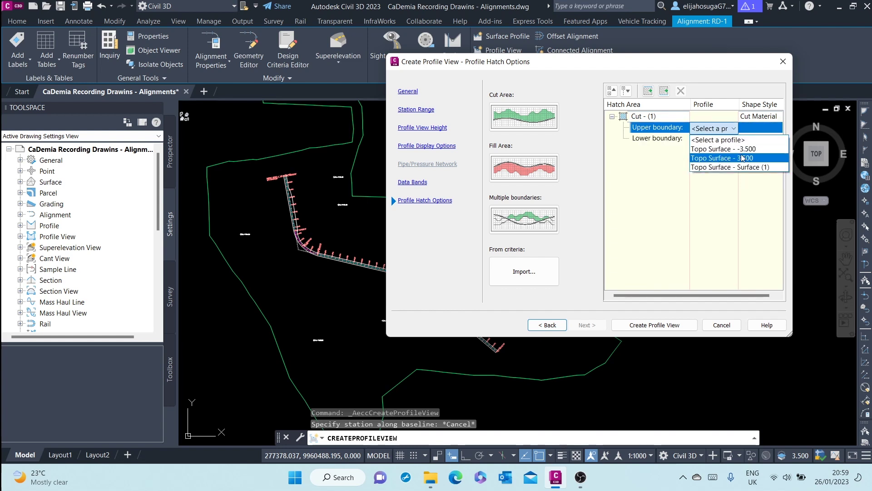
click(743, 158)
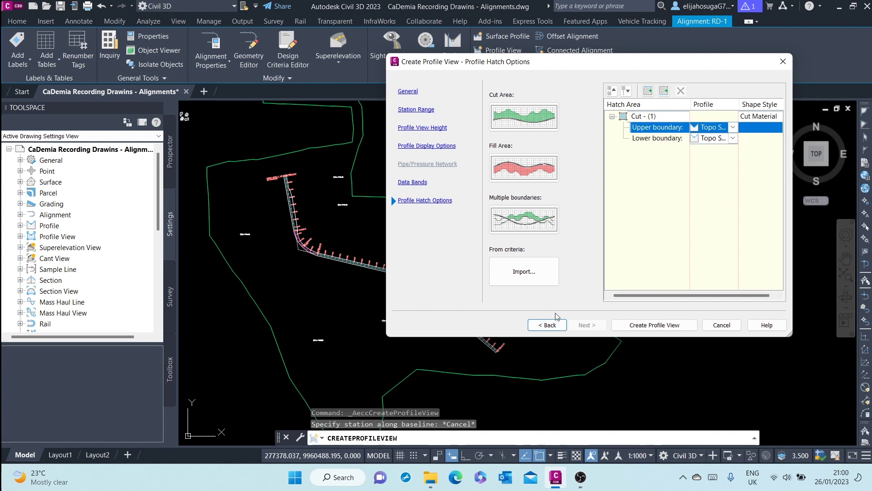
click(655, 324)
- Place the RD-1 profile view origin in empty space right of the site plan
scroll(684, 290, down, 5)
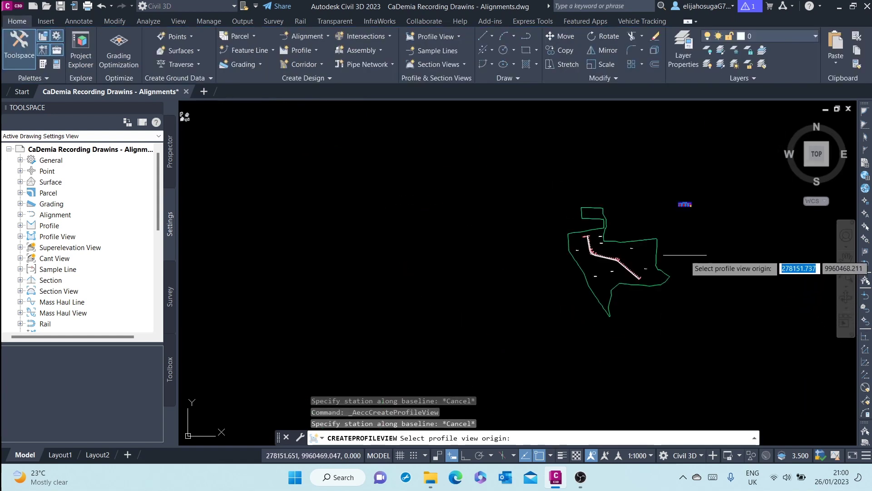
middle_drag(684, 257, 517, 283)
scroll(531, 281, up, 4)
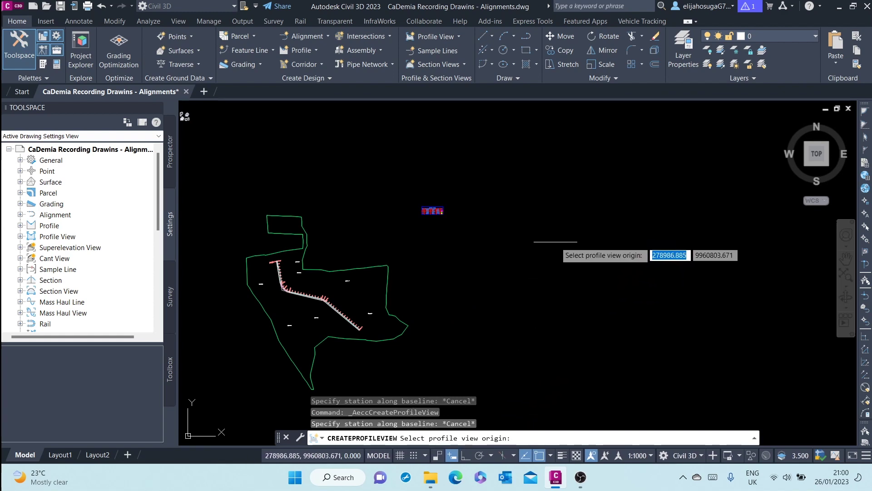
click(560, 237)
scroll(583, 211, up, 3)
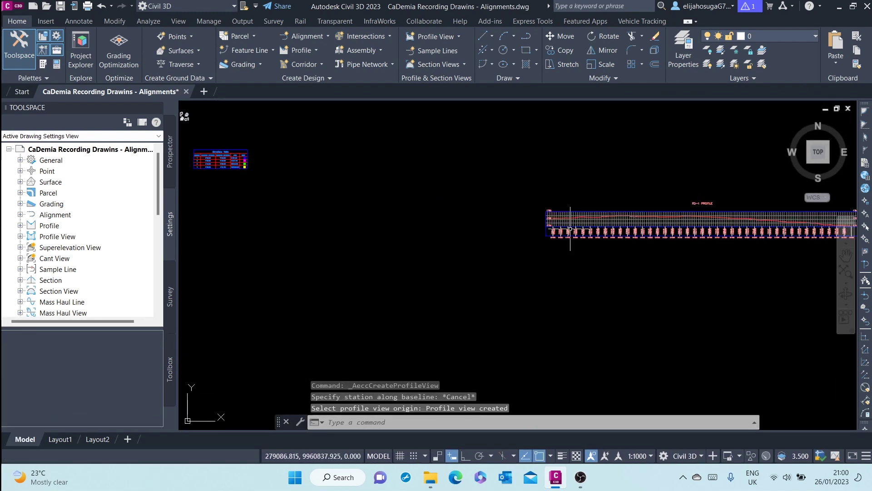
scroll(584, 200, up, 4)
scroll(500, 230, down, 5)
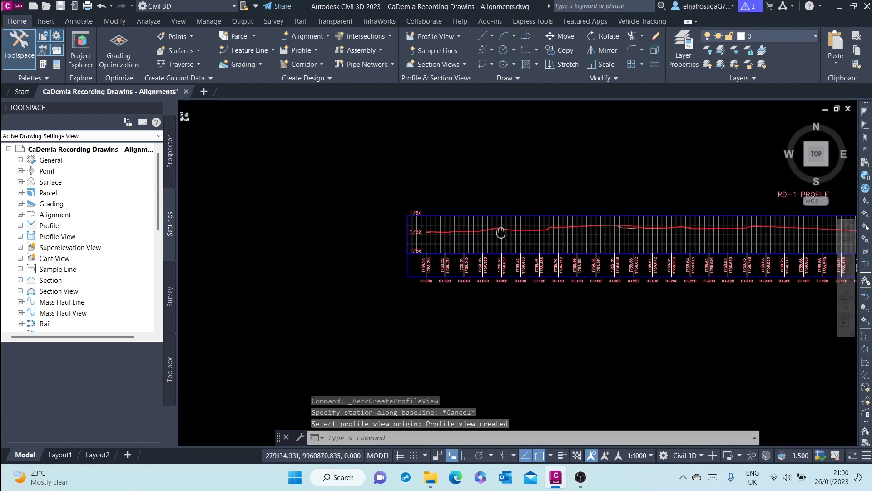
scroll(621, 218, up, 1)
scroll(609, 216, up, 6)
scroll(500, 212, down, 2)
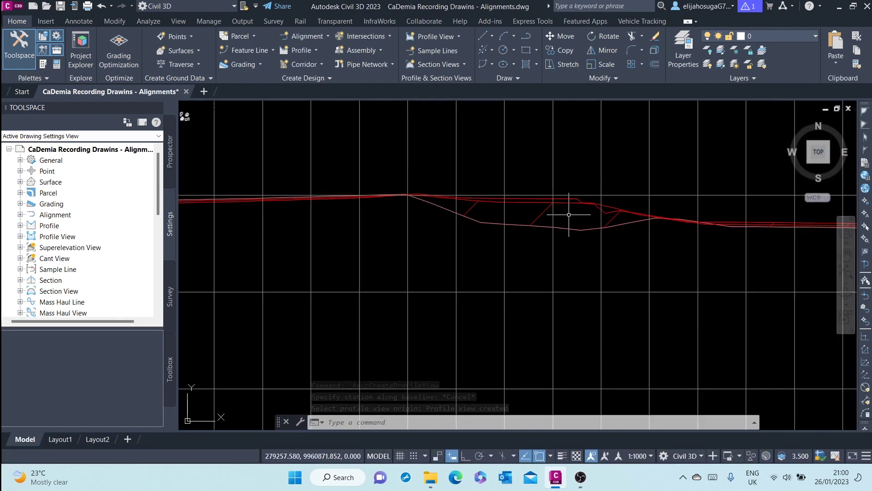
scroll(565, 195, down, 3)
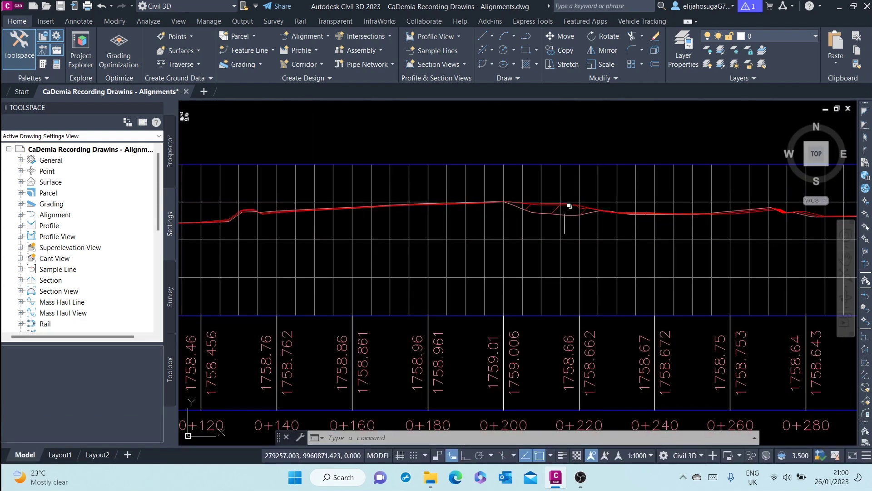
middle_drag(565, 195, 543, 218)
scroll(755, 214, down, 1)
scroll(685, 244, up, 3)
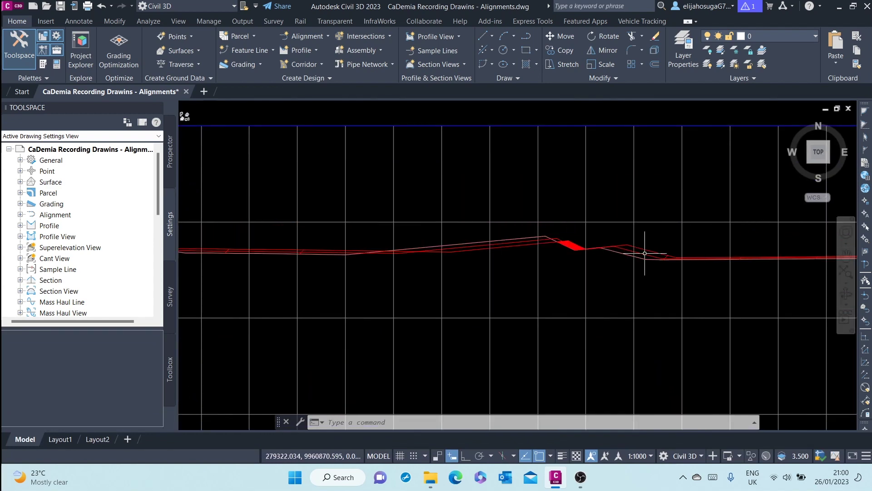
scroll(643, 253, down, 2)
scroll(681, 248, down, 2)
scroll(659, 259, up, 8)
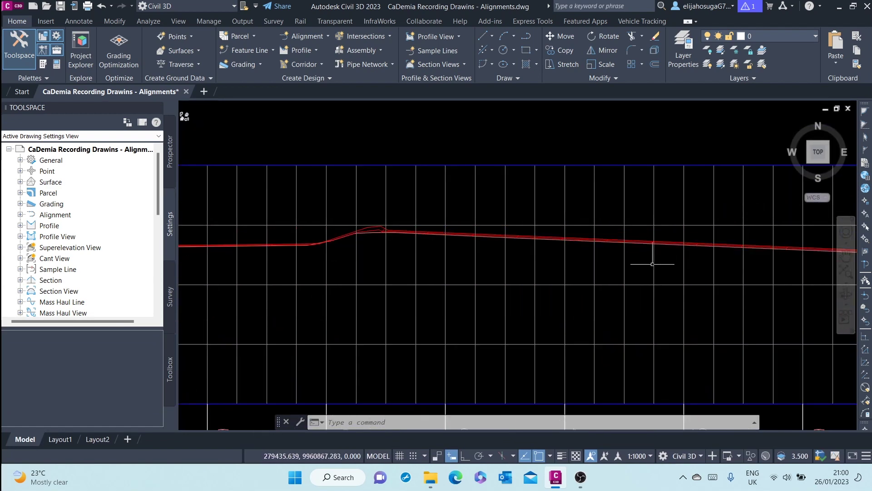
scroll(609, 181, down, 5)
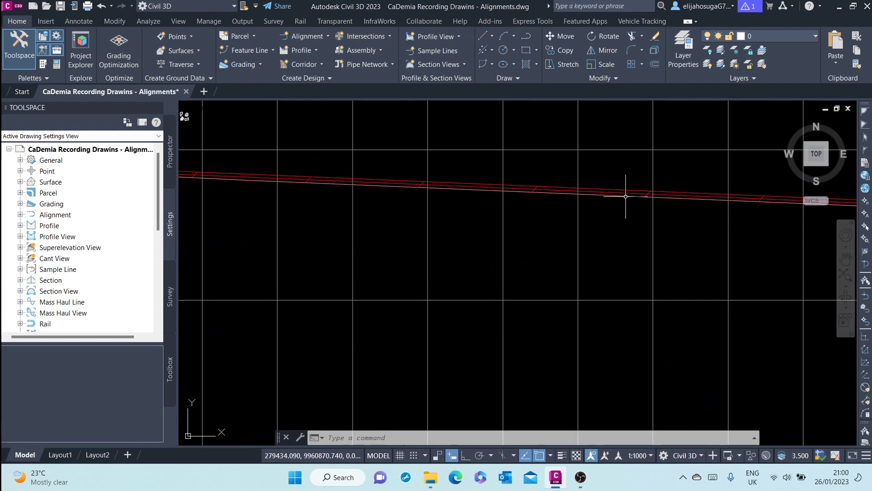
scroll(645, 224, down, 1)
scroll(727, 223, up, 6)
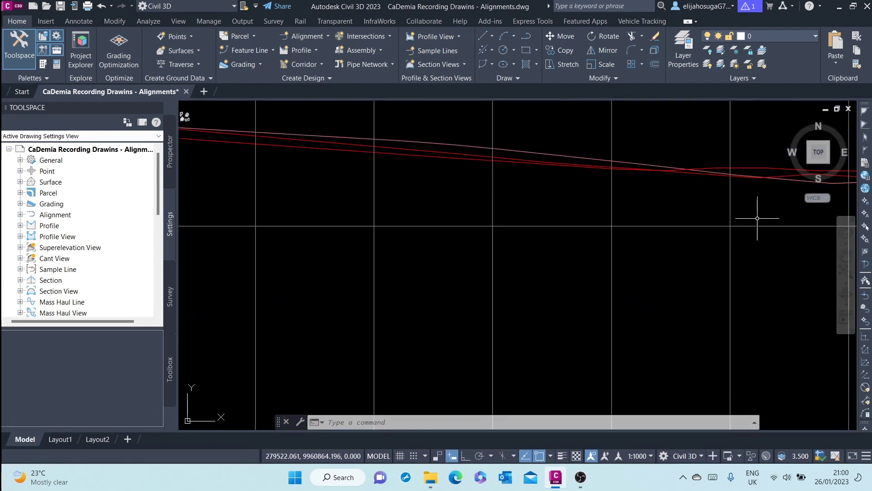
scroll(752, 205, down, 4)
scroll(666, 242, up, 1)
scroll(665, 242, down, 5)
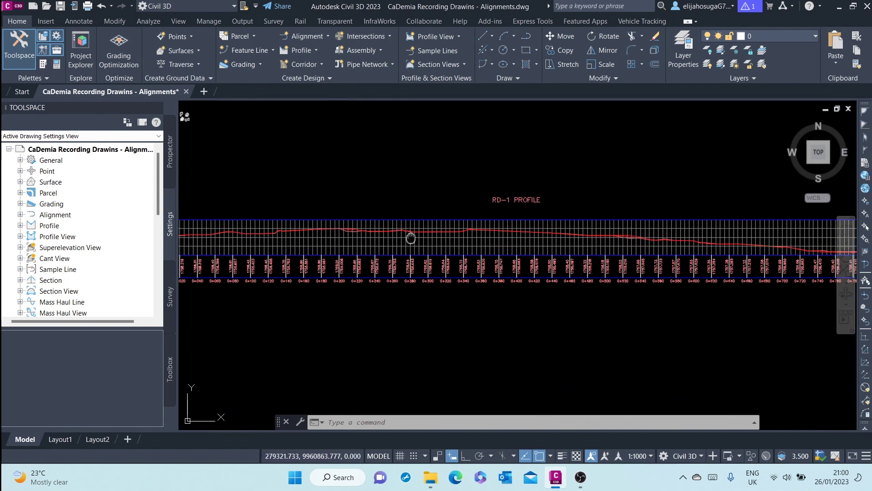
scroll(528, 231, down, 1)
scroll(528, 232, up, 8)
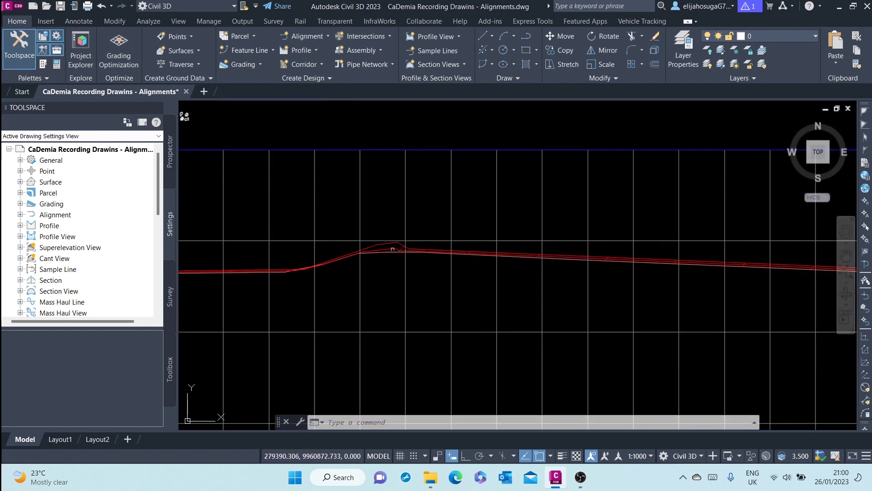
scroll(392, 242, up, 2)
scroll(504, 277, up, 1)
scroll(512, 269, down, 1)
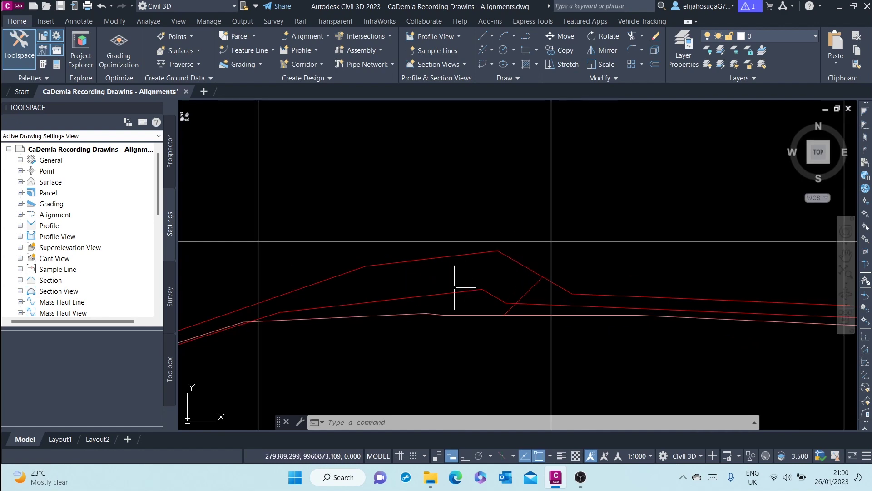
scroll(442, 325, down, 8)
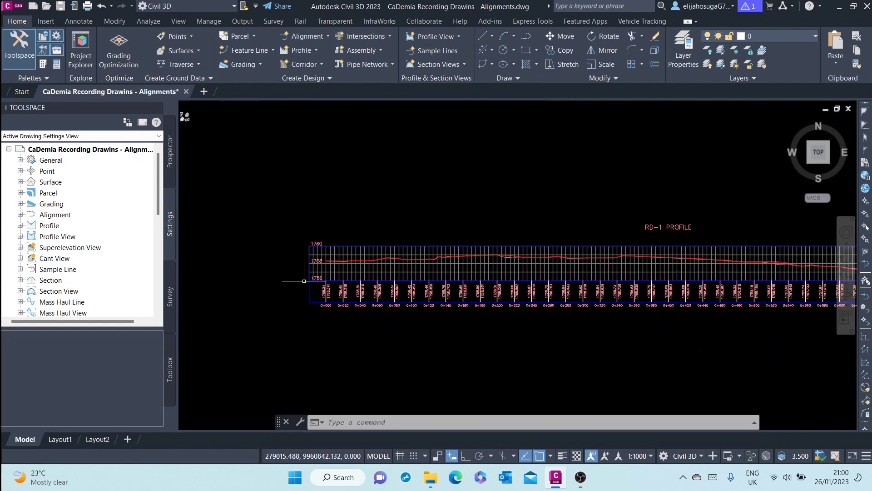
scroll(349, 181, up, 10)
scroll(349, 182, down, 10)
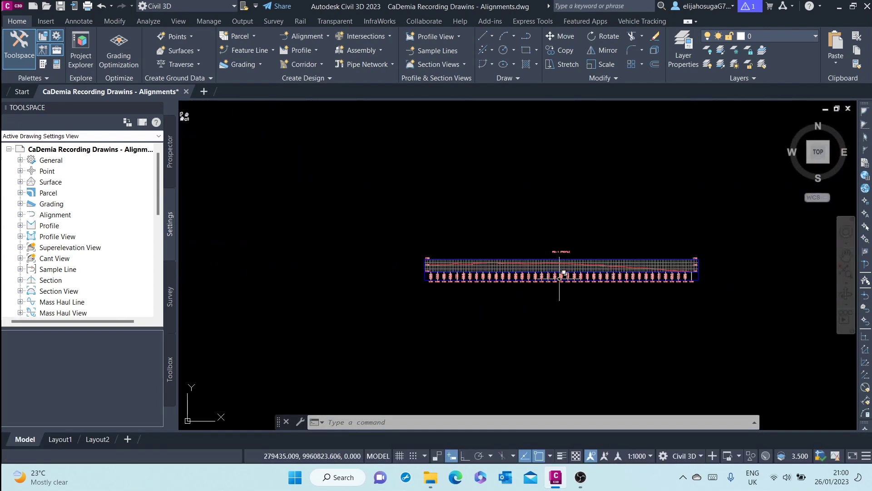
scroll(539, 286, up, 2)
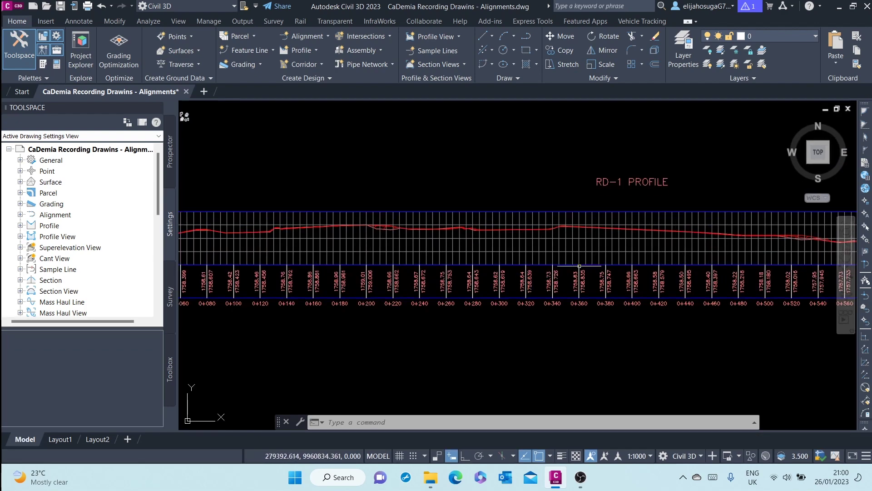
scroll(461, 306, down, 4)
scroll(340, 253, up, 5)
scroll(477, 266, up, 7)
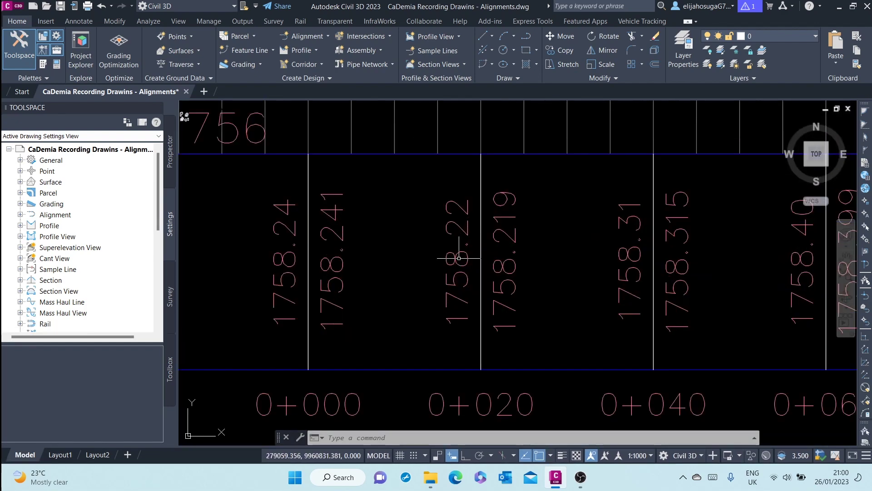
scroll(460, 255, down, 12)
scroll(468, 274, up, 5)
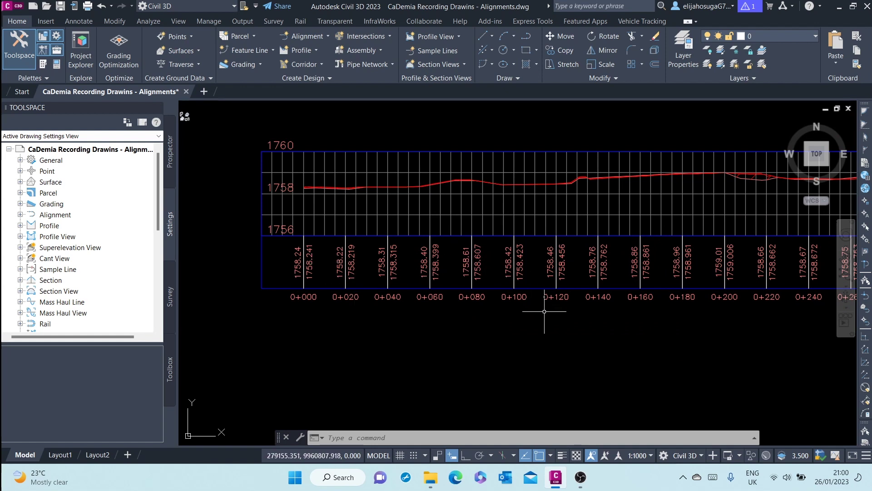
click(584, 476)
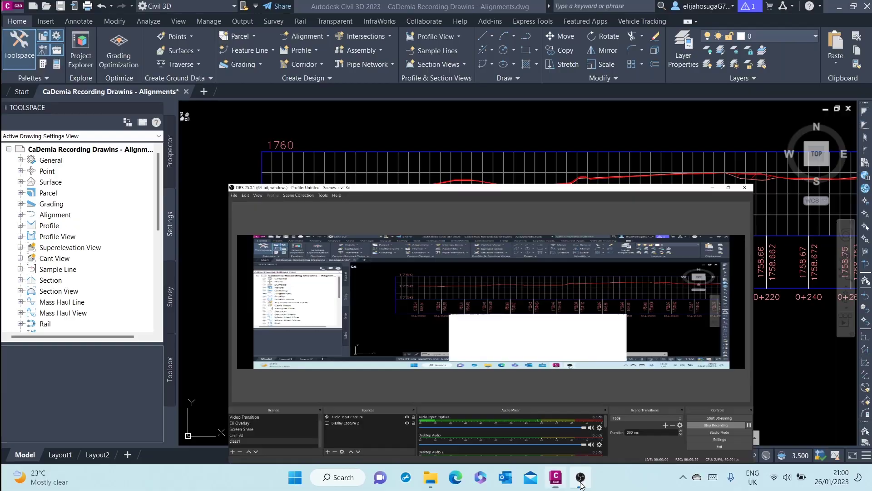